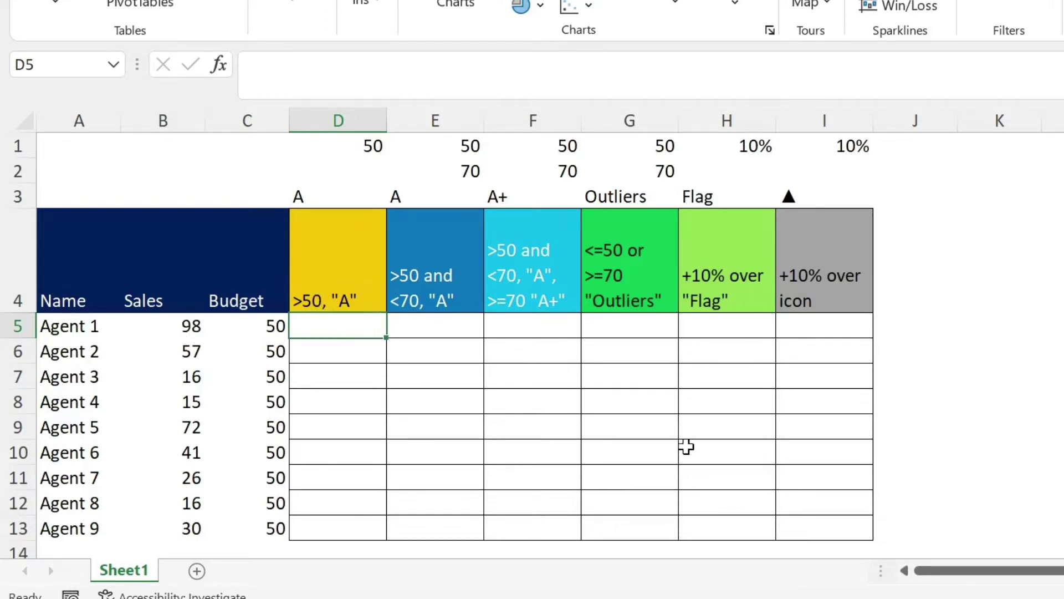
Enter =IF(B5>50,"A","") in D5 so Agent 1's sales of 98 show A.
text(=if()
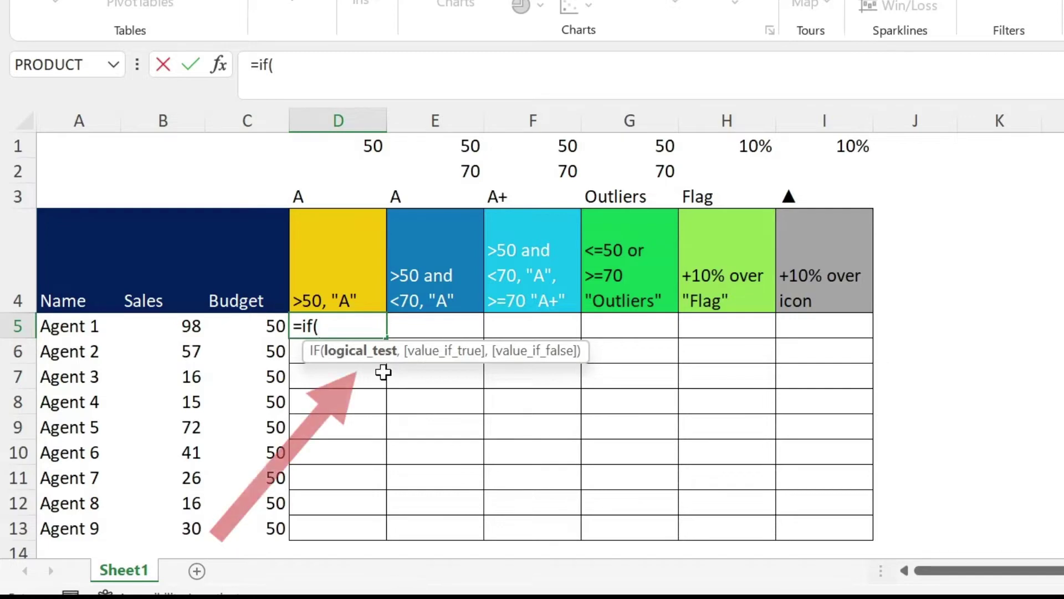
click(169, 328)
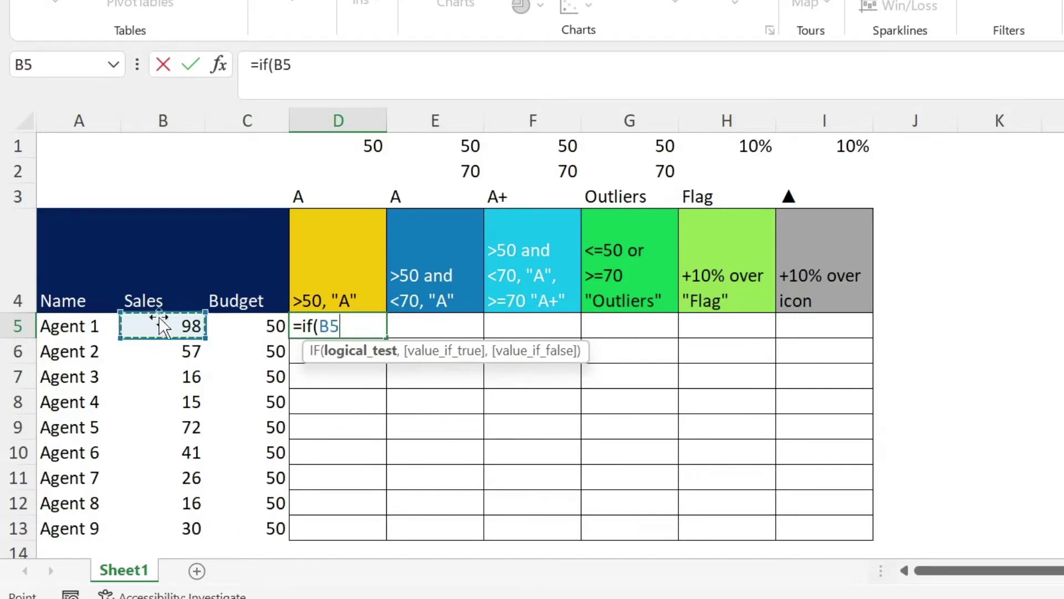
text(>)
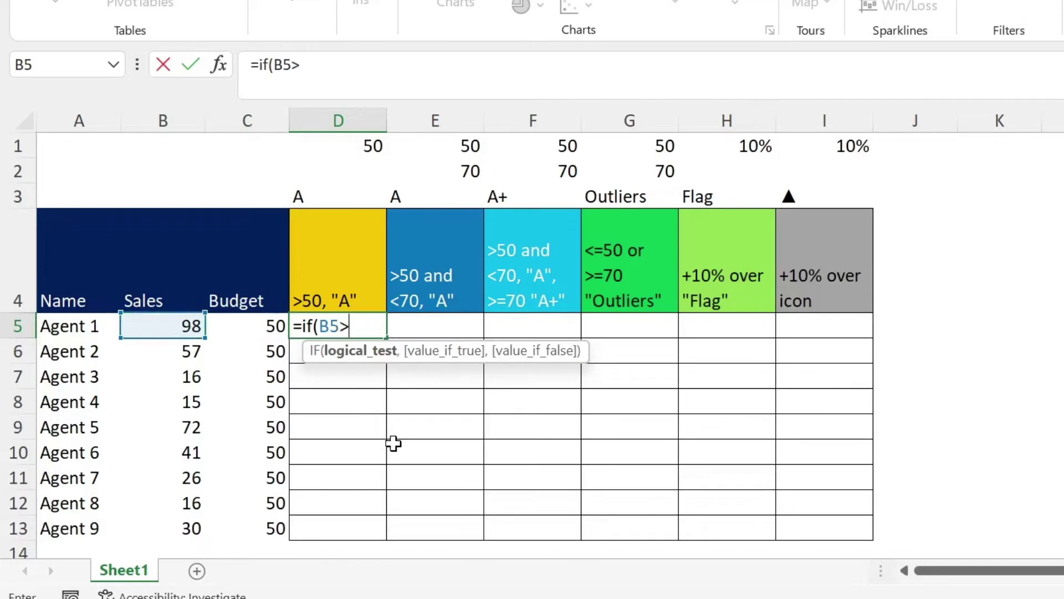
text(50,)
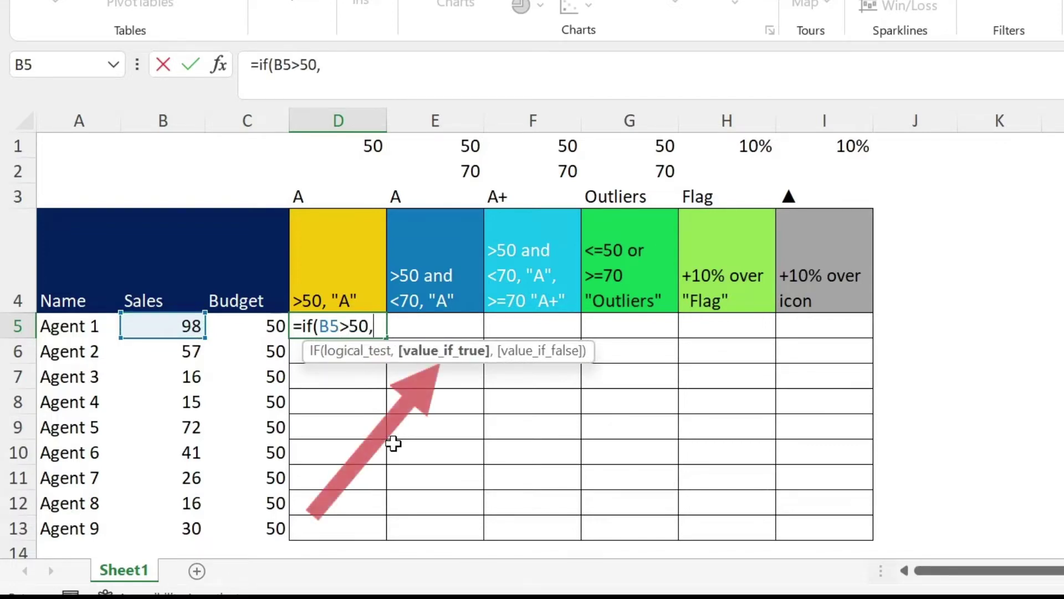
text(4)
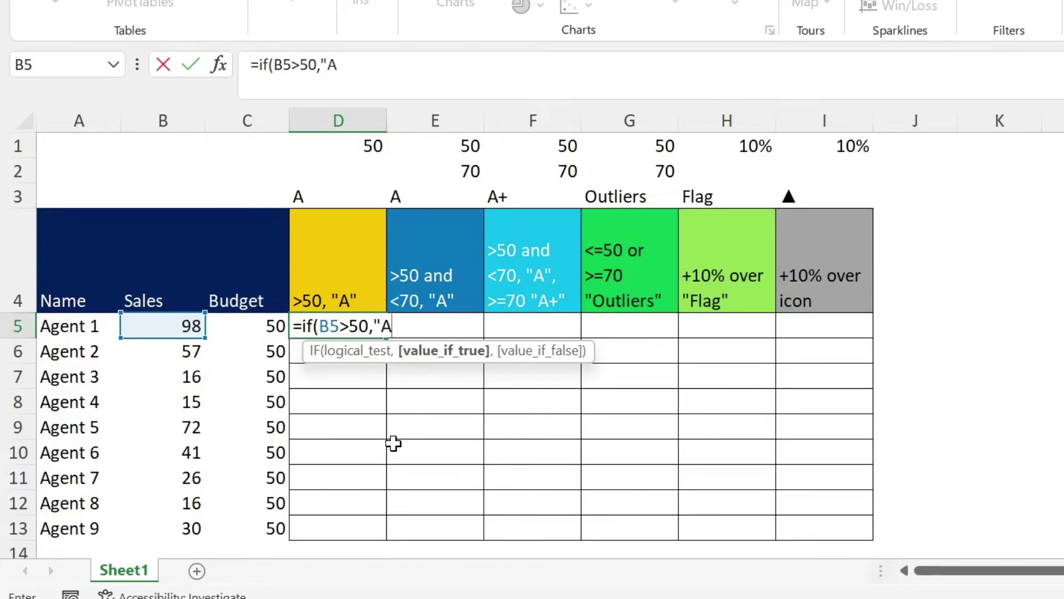
text(,)
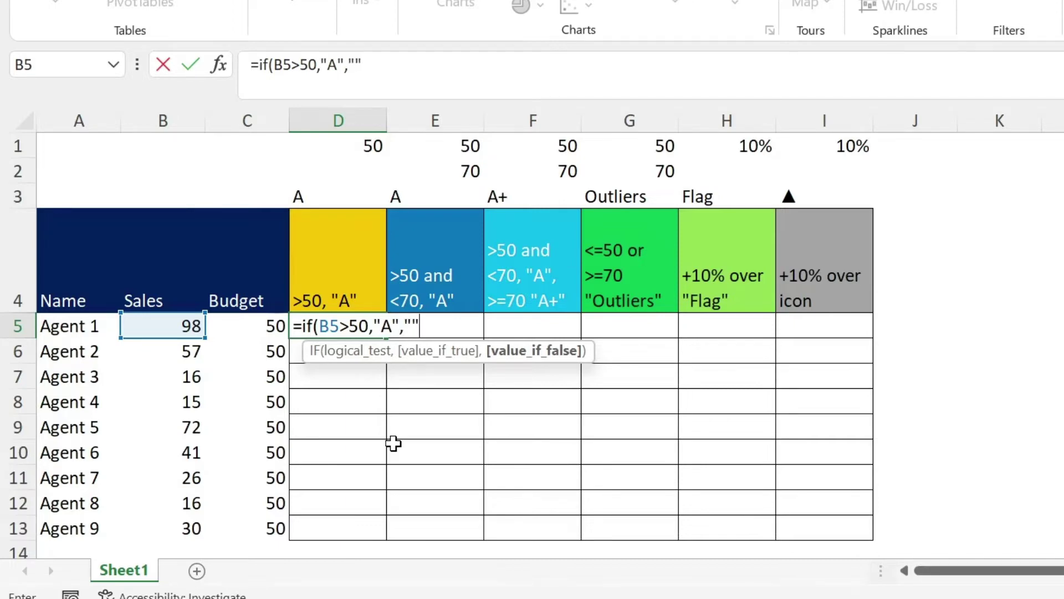
text())
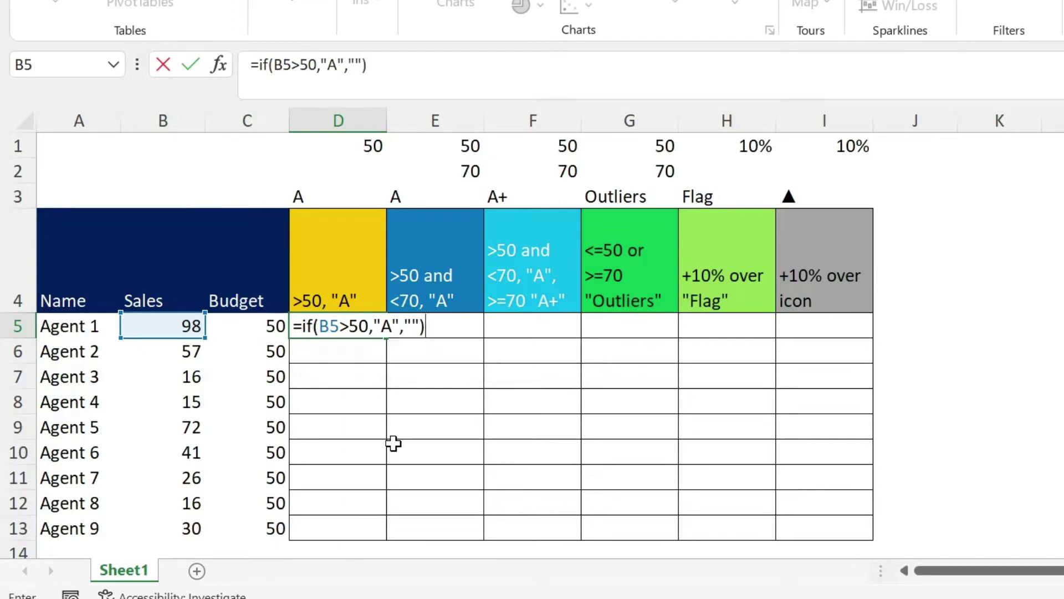
key(Return)
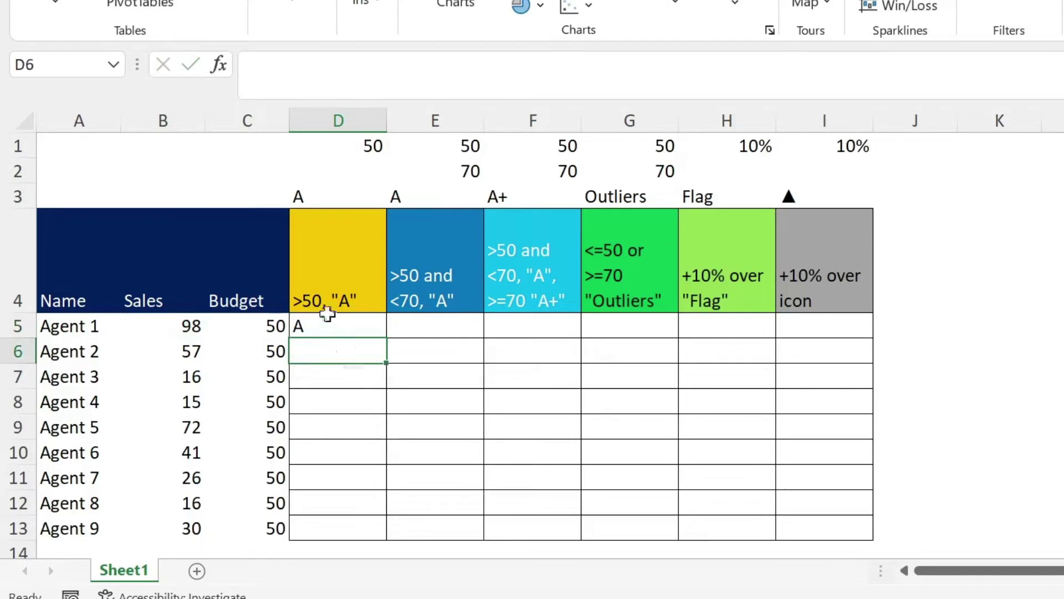
Replace the hard-coded 50 and "A" in D5's formula with references to D1 and D3.
click(336, 330)
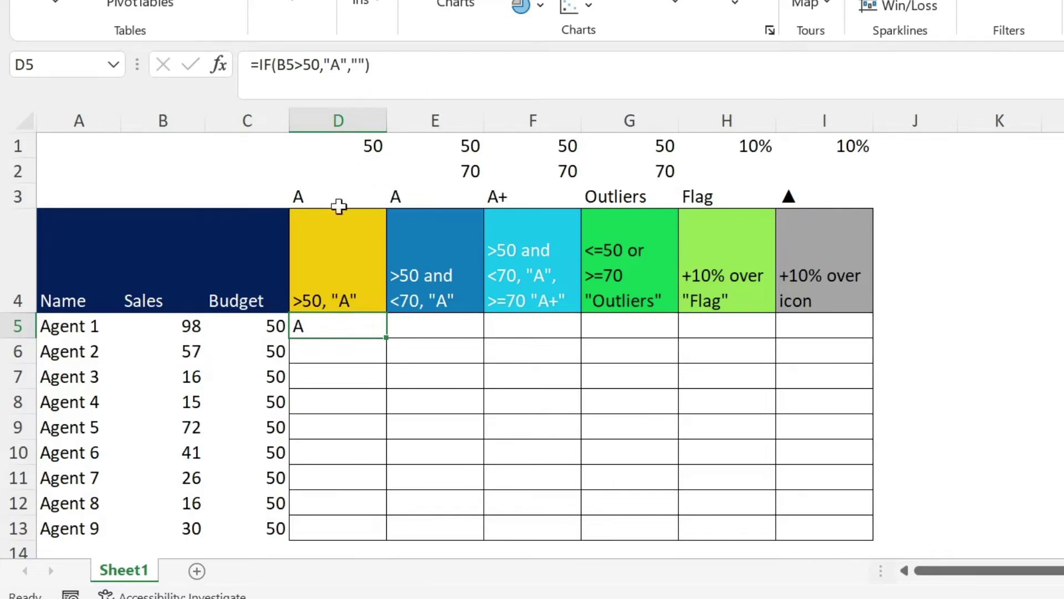
click(307, 64)
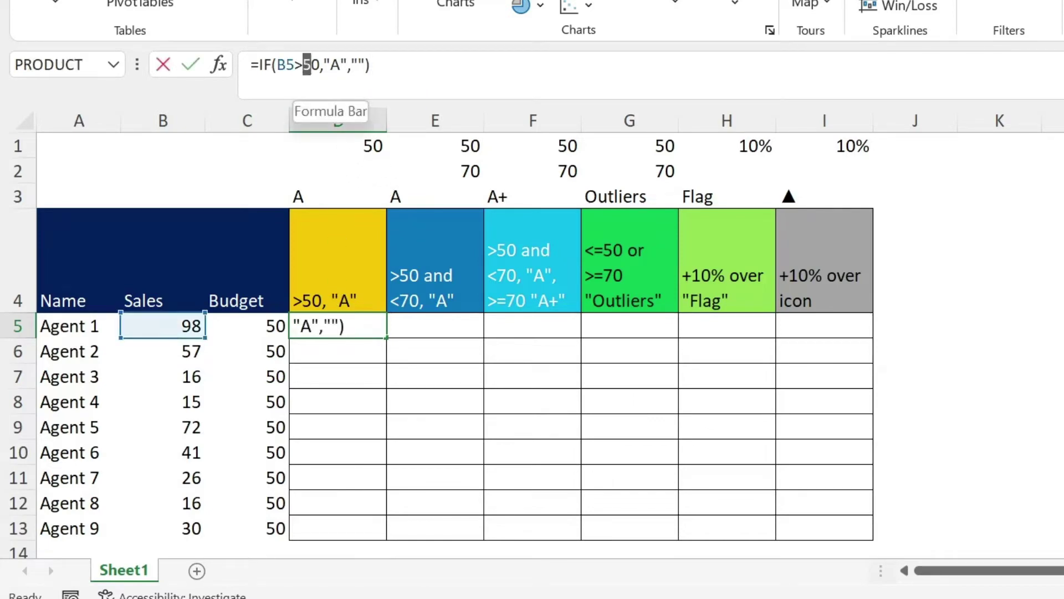
drag(312, 65, 320, 65)
click(340, 145)
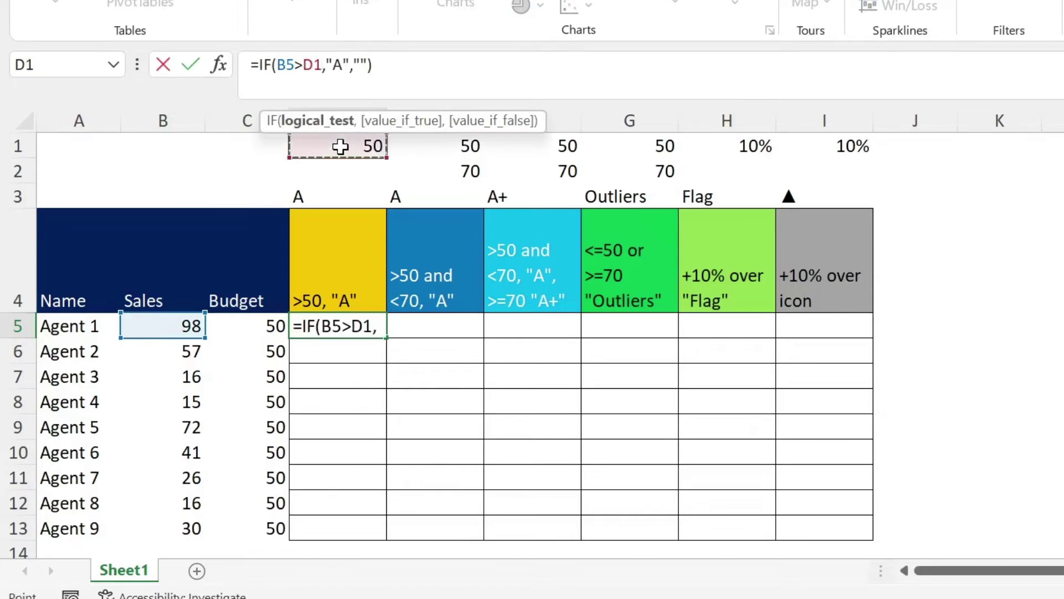
drag(326, 65, 350, 65)
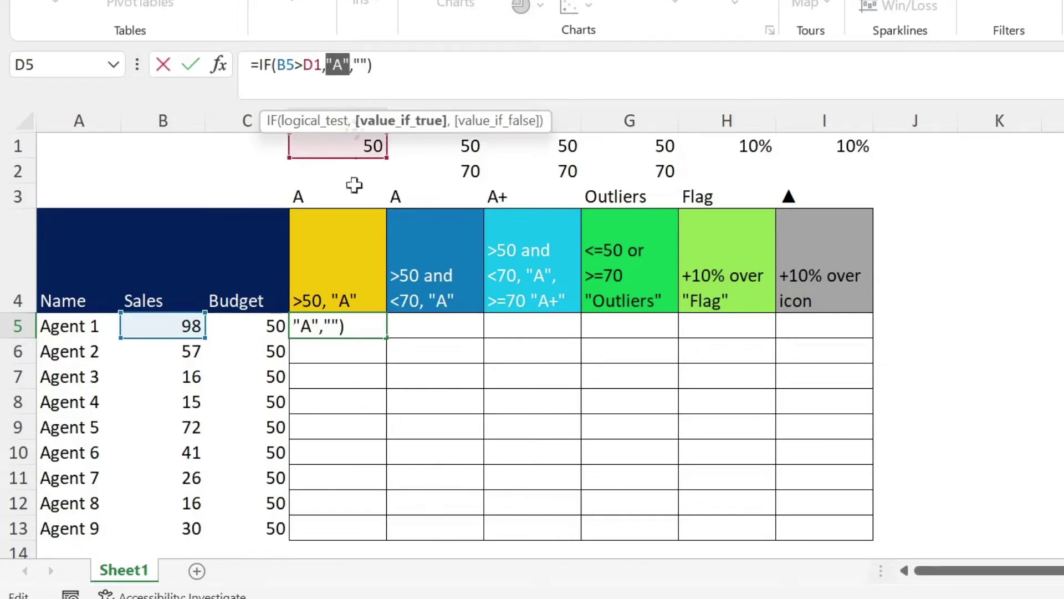
click(325, 197)
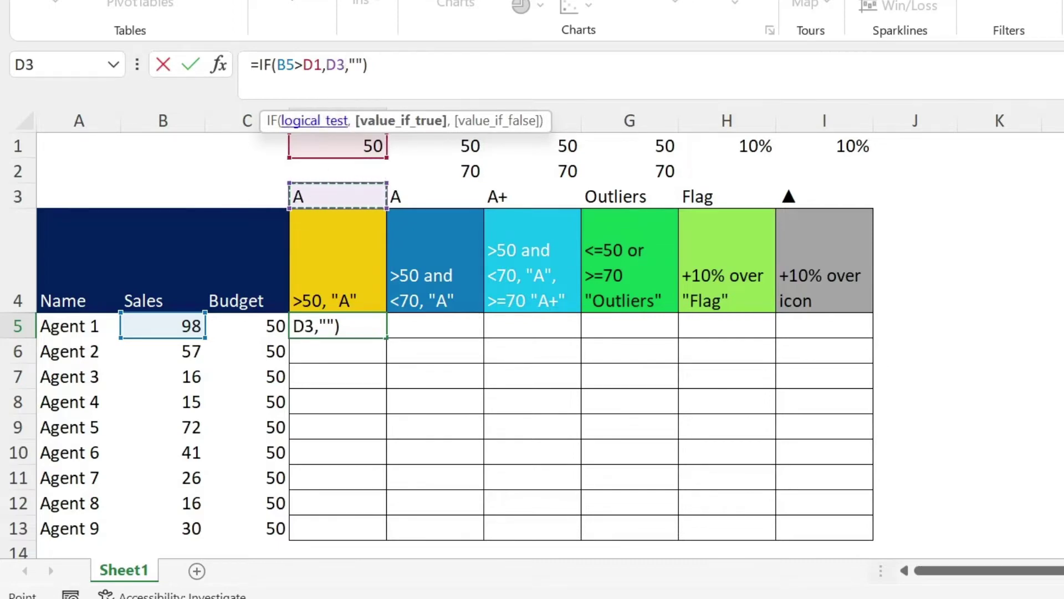
key(Return)
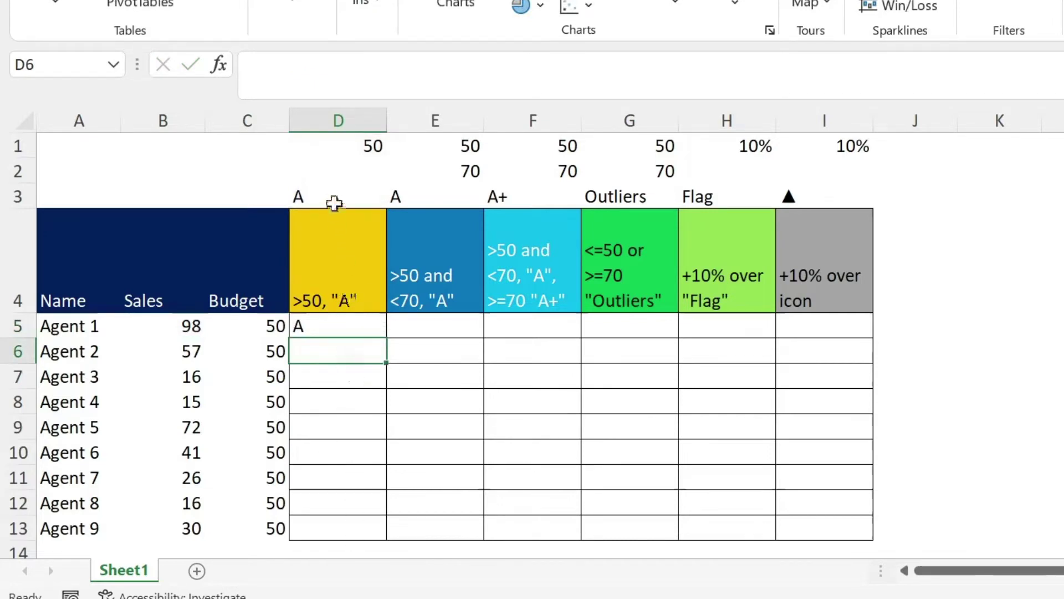
Make D5's threshold and label references absolute as $D$1 and $D$3.
click(344, 145)
click(335, 191)
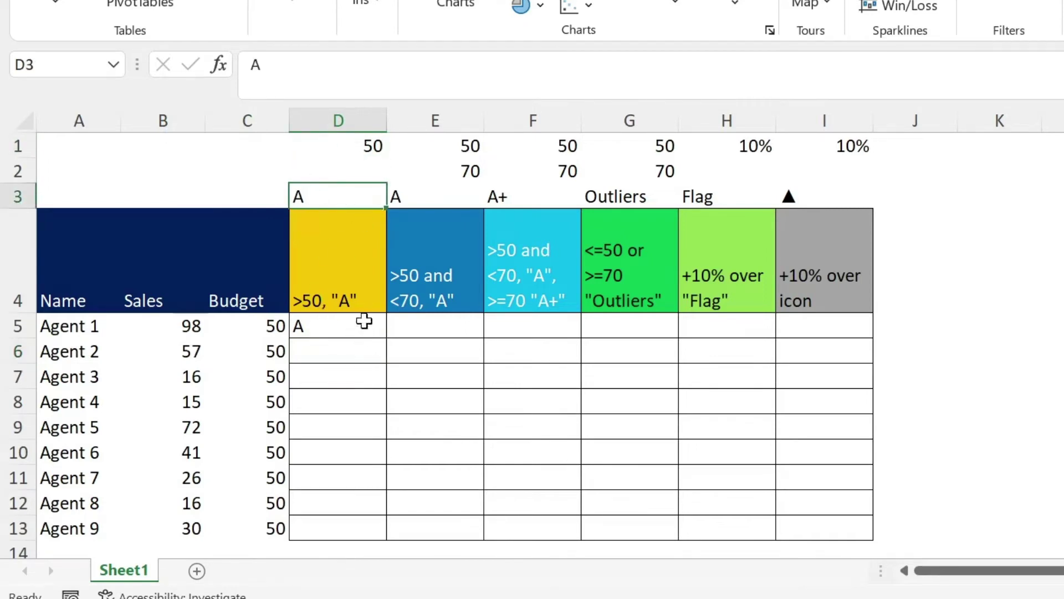
click(346, 320)
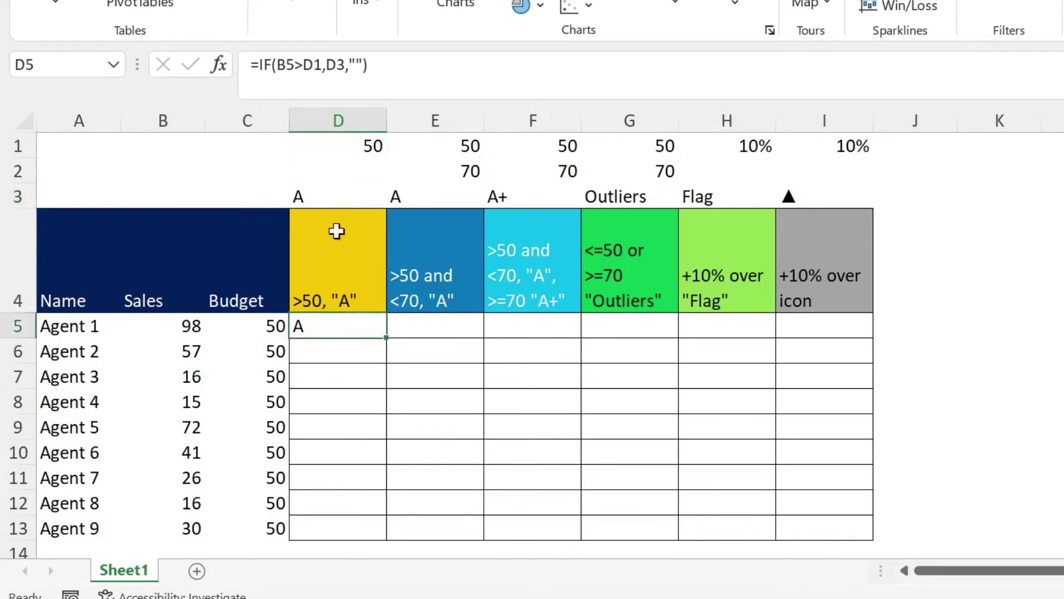
key(F2)
key(Left)
key(Left)
key(Left)
key(Left)
key(Left)
key(Left)
key(Left)
key(Left)
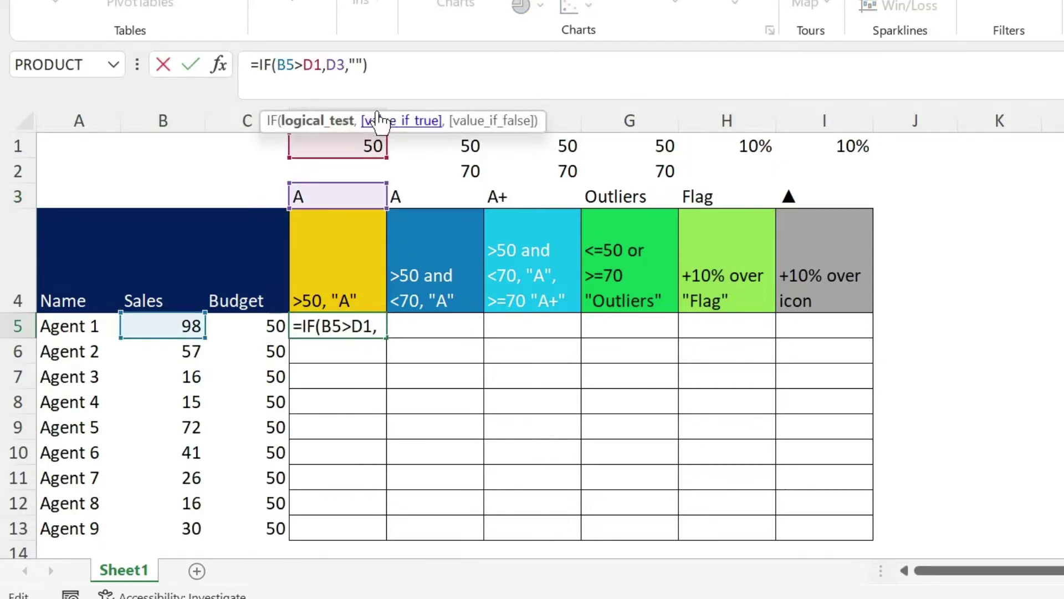
key(F4)
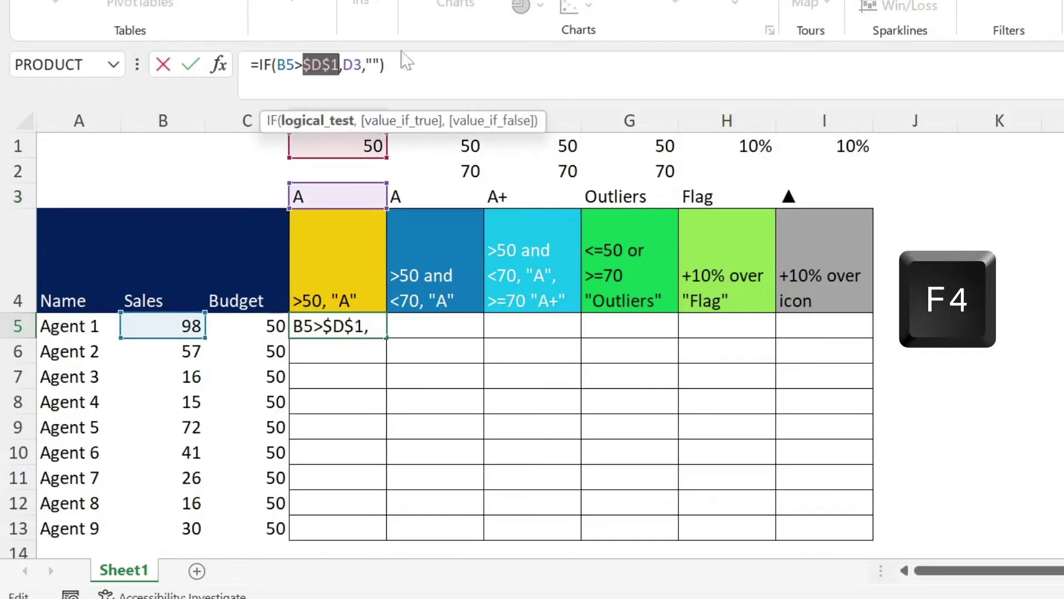
click(353, 65)
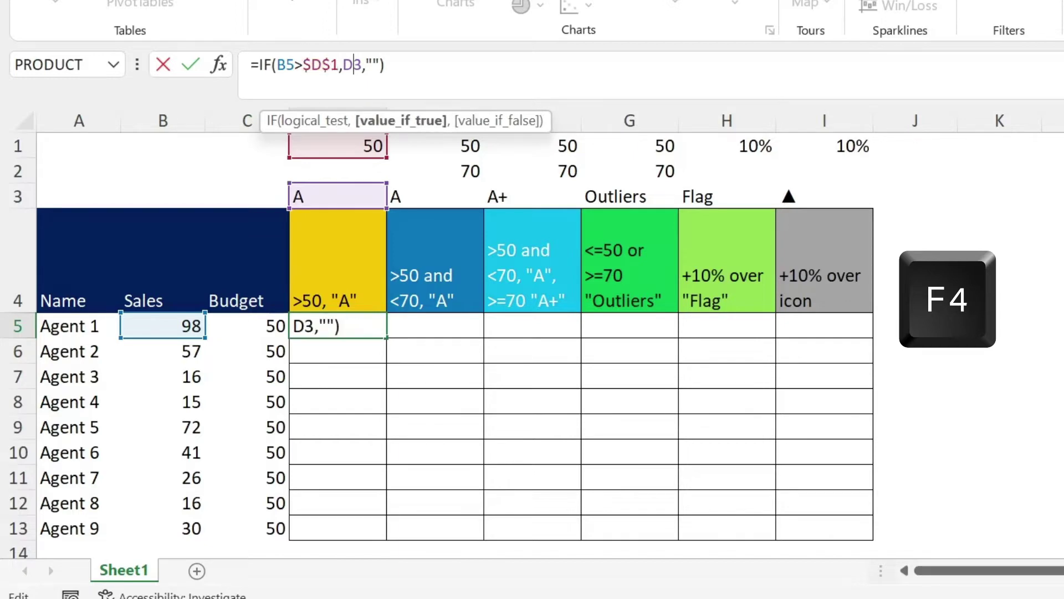
key(F4)
key(Return)
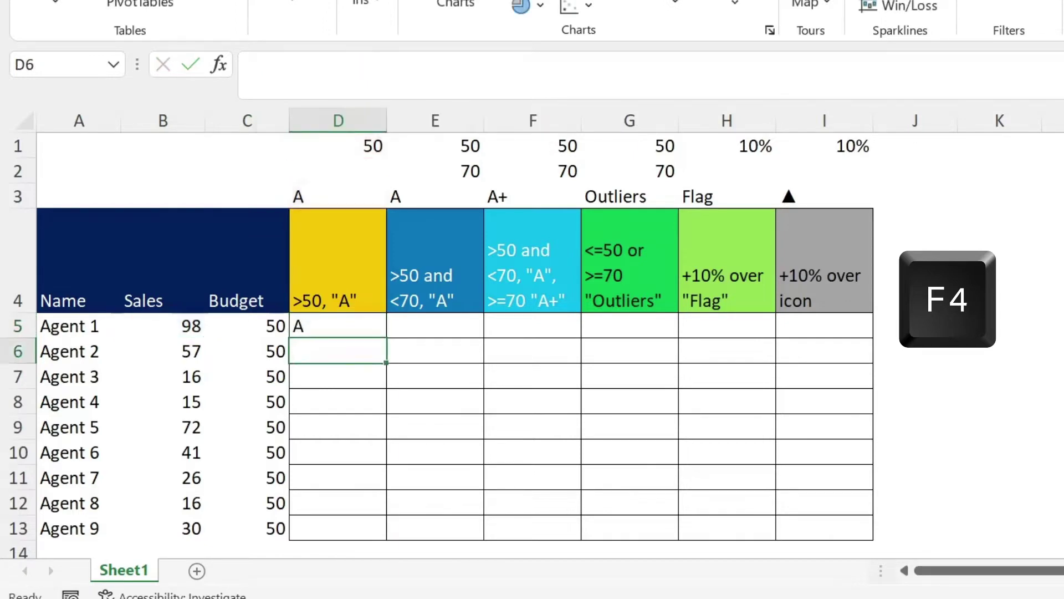
Fill the grade formula down to D13 and verify the copied formula in D6.
click(378, 330)
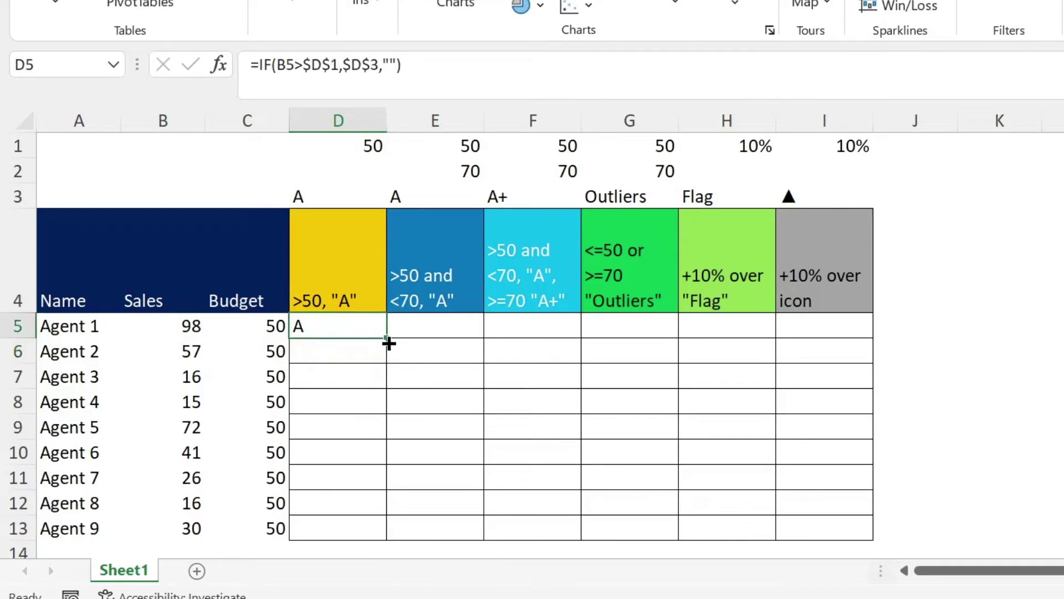
drag(386, 337, 384, 539)
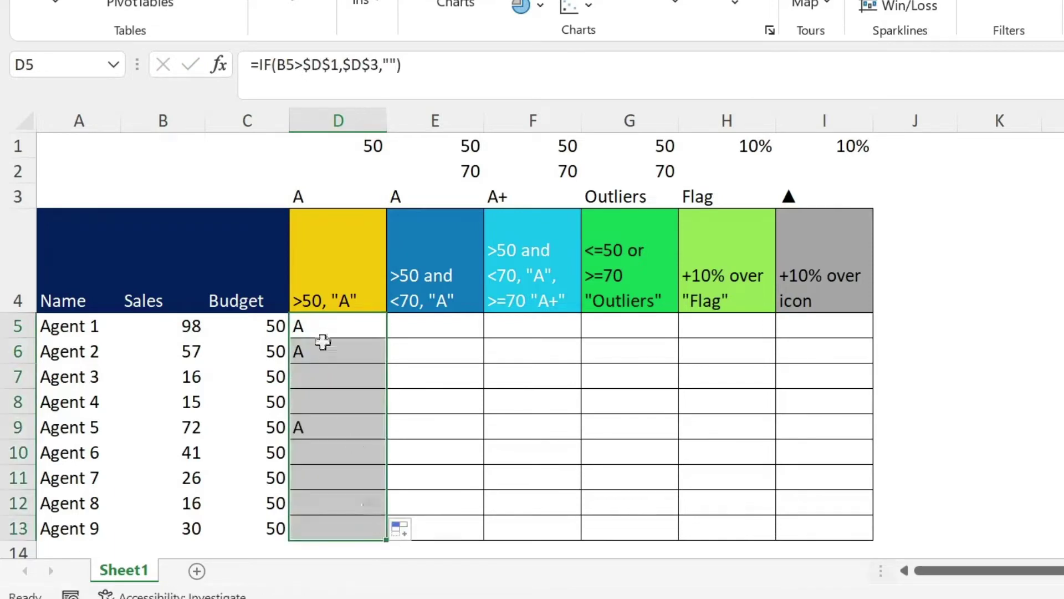
click(320, 332)
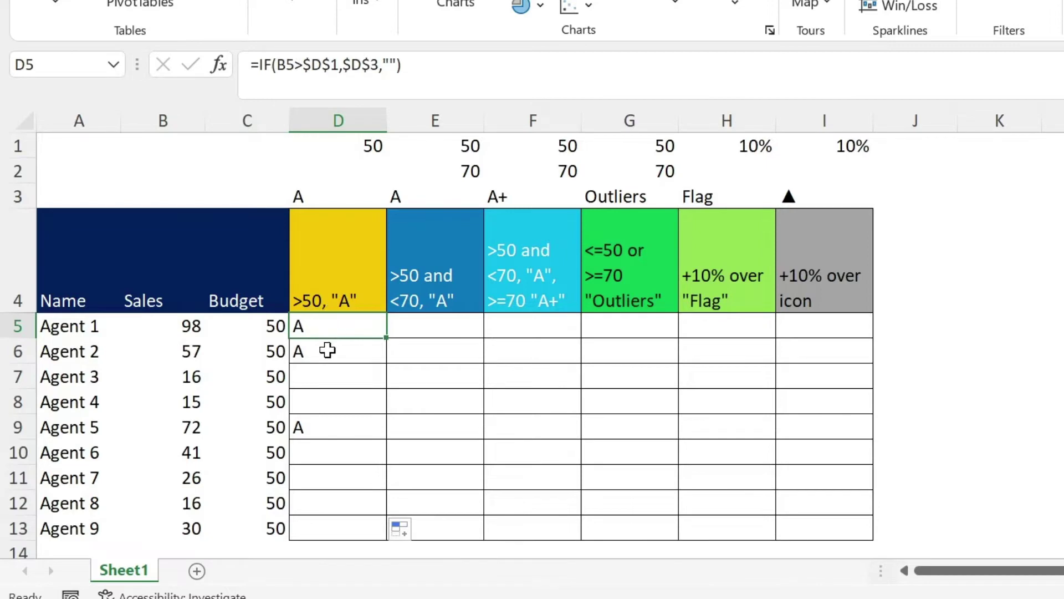
click(326, 349)
click(277, 65)
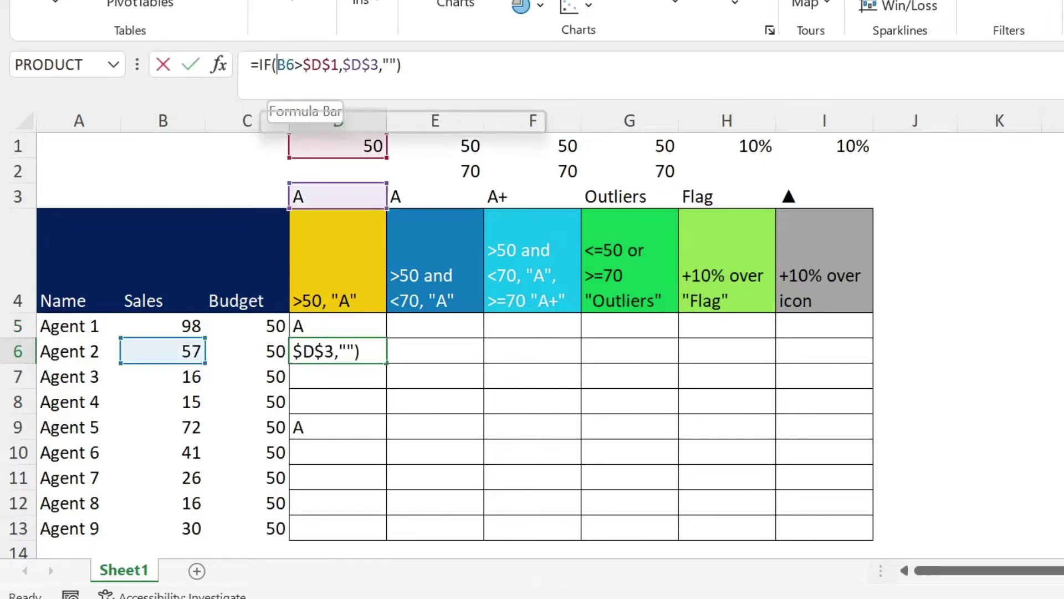
key(Return)
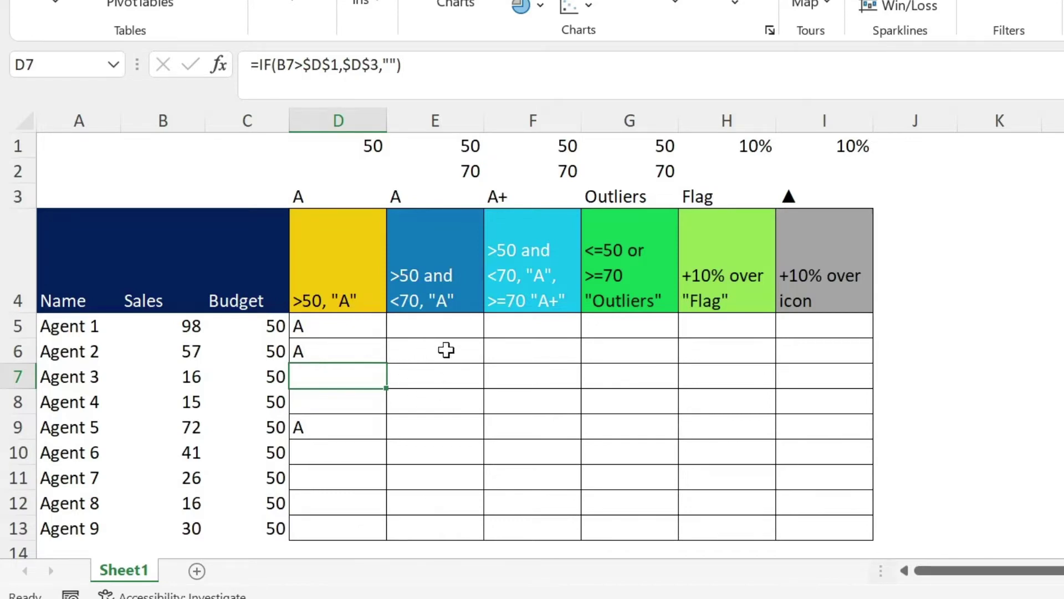
click(443, 330)
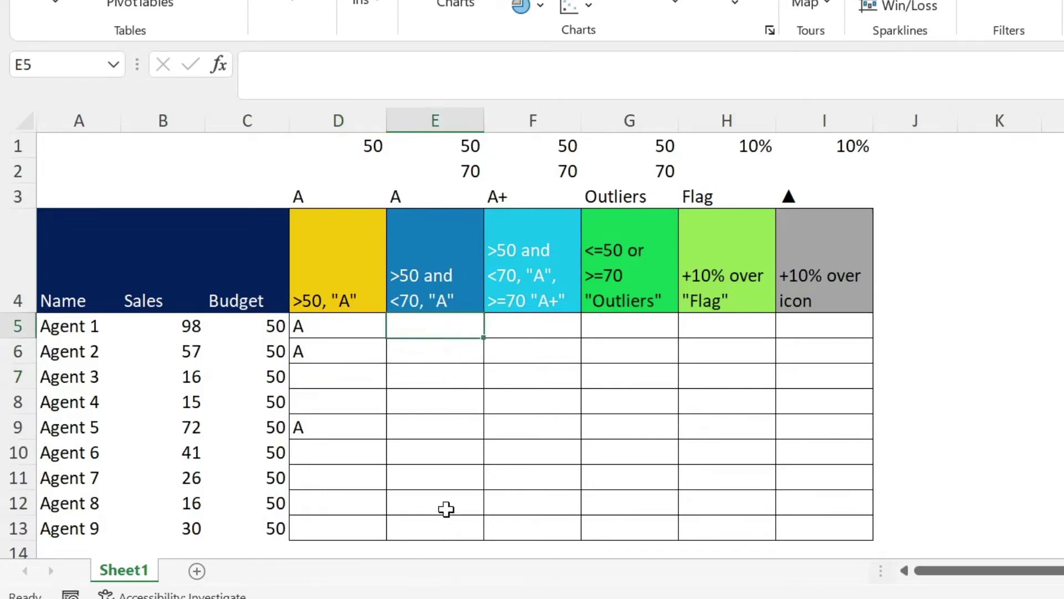
In E5 build an IF(AND) test checking B5>$E$1 and B5<$E$2.
text(=if()
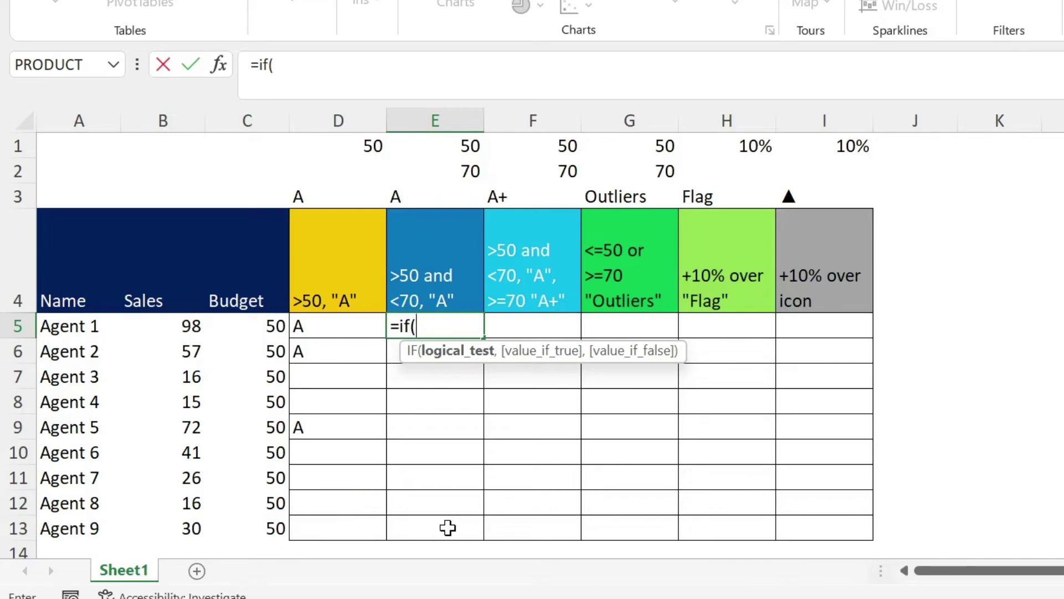
text(and)
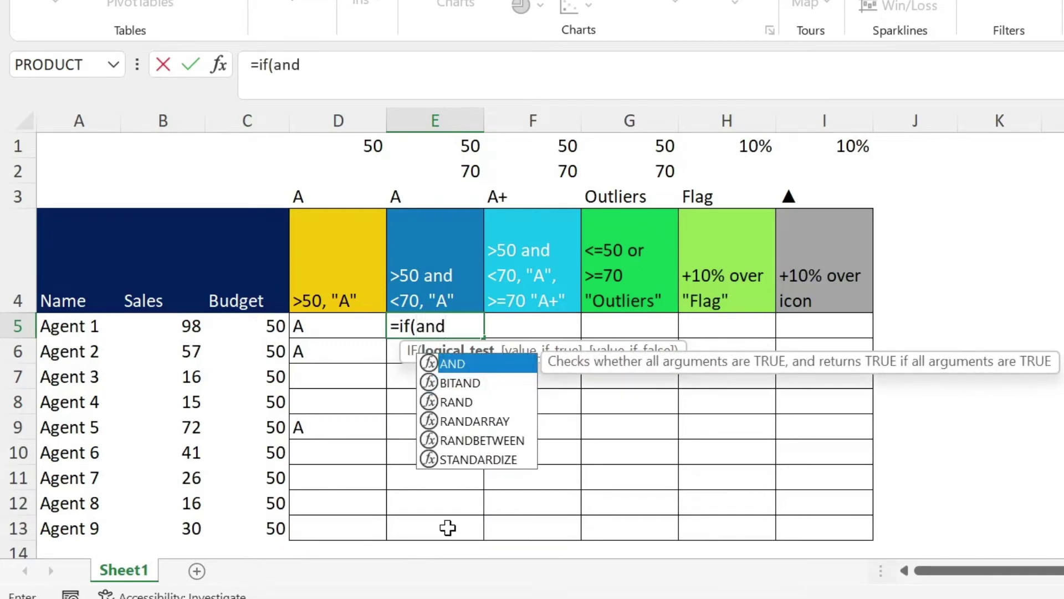
text(()
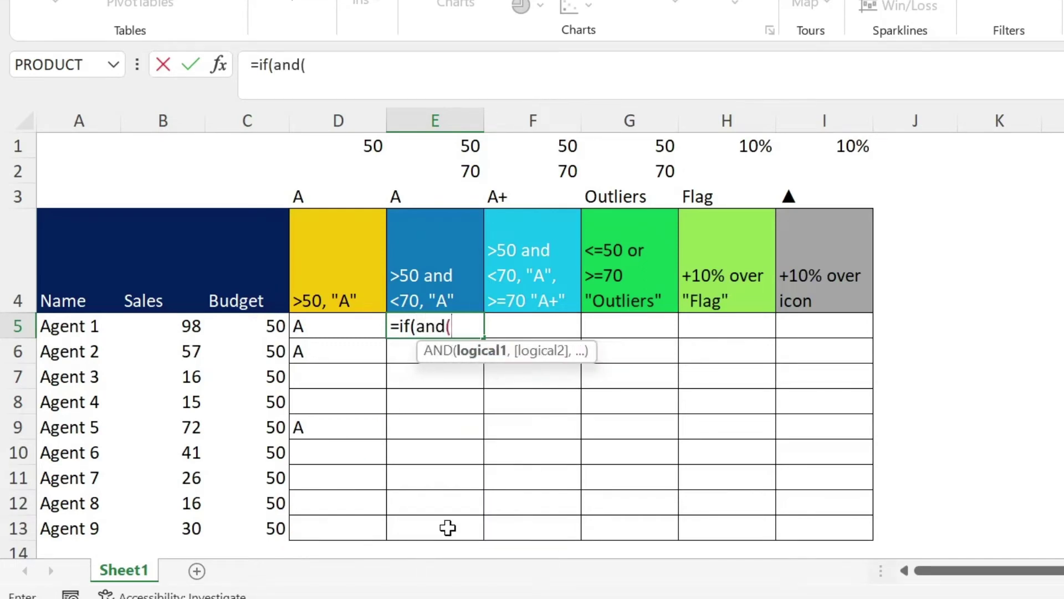
text())
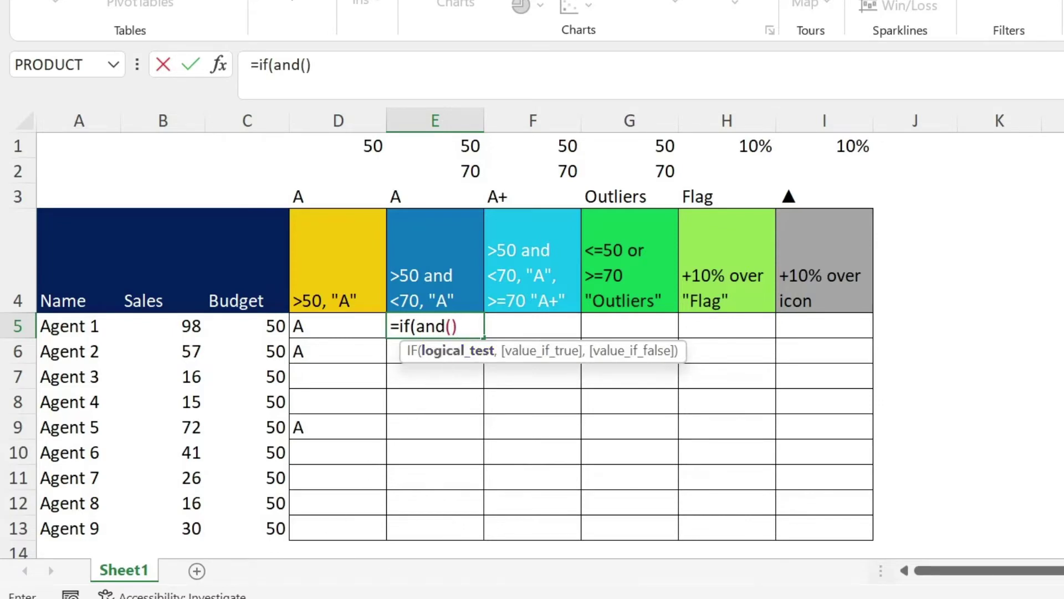
key(Right)
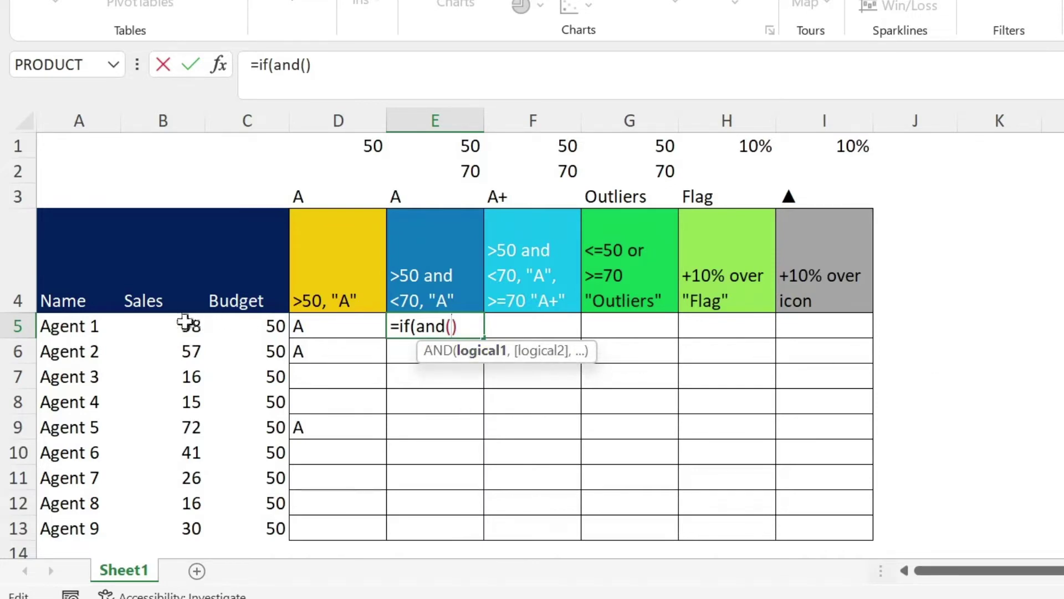
click(161, 325)
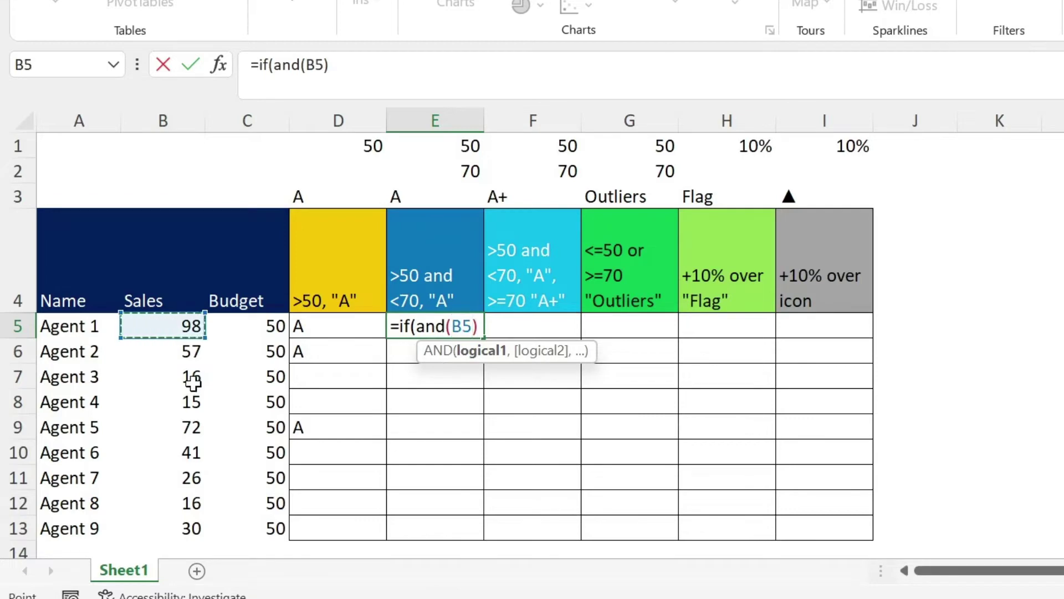
text(>)
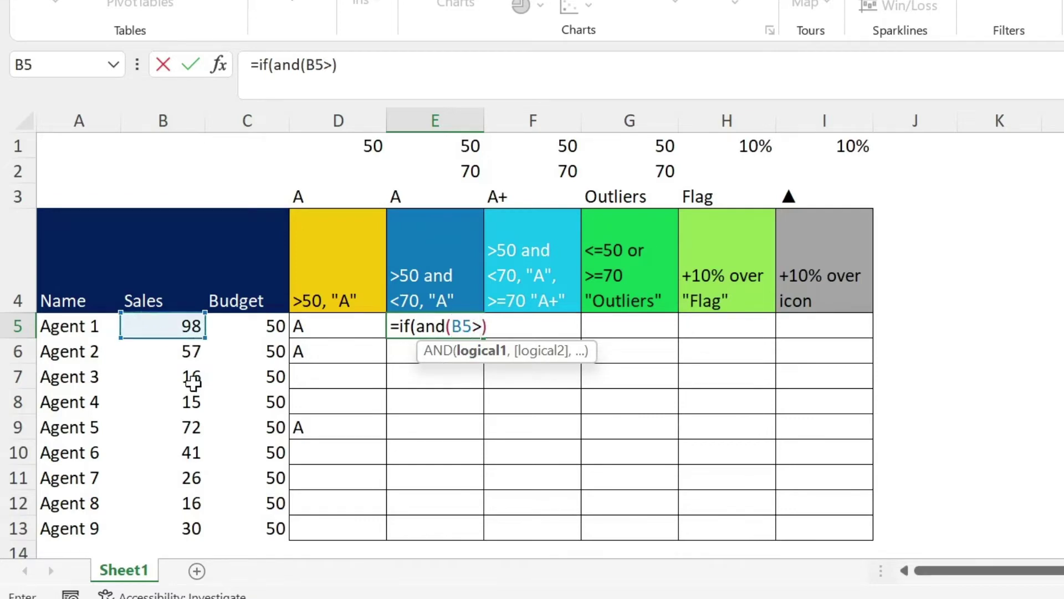
click(449, 149)
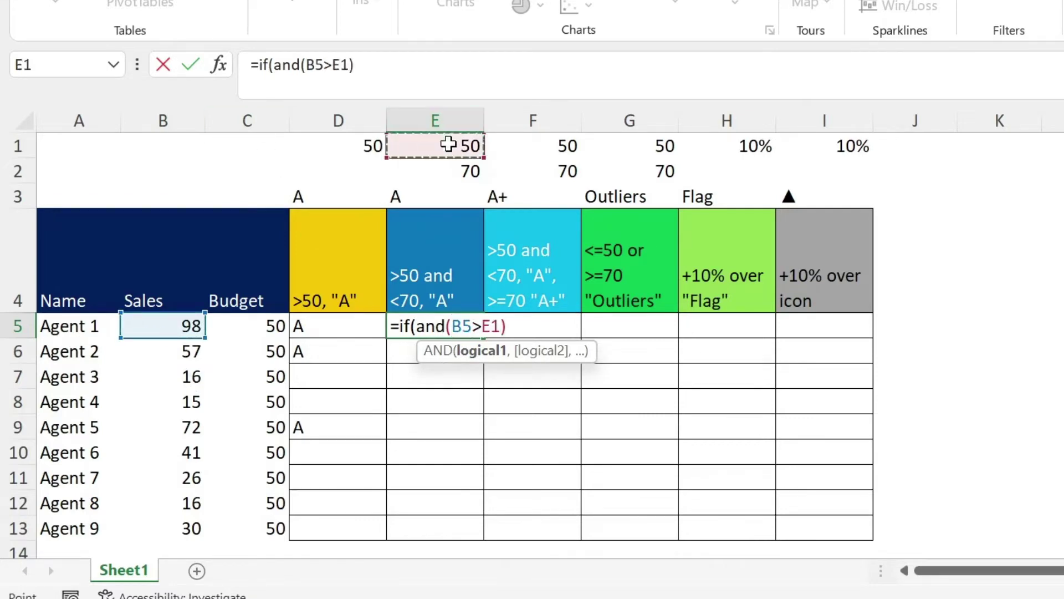
key(F4)
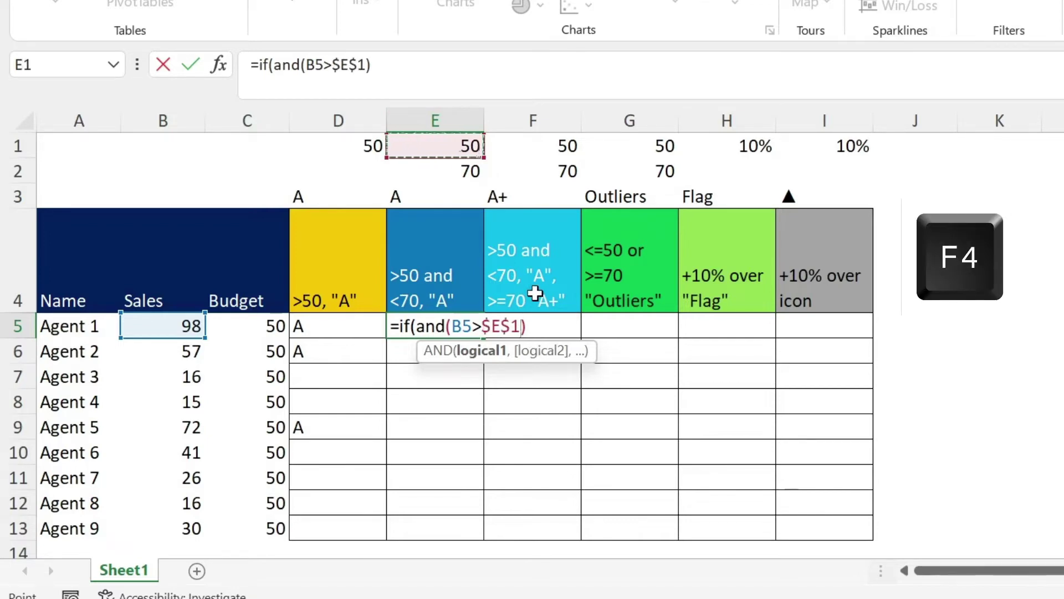
text(,)
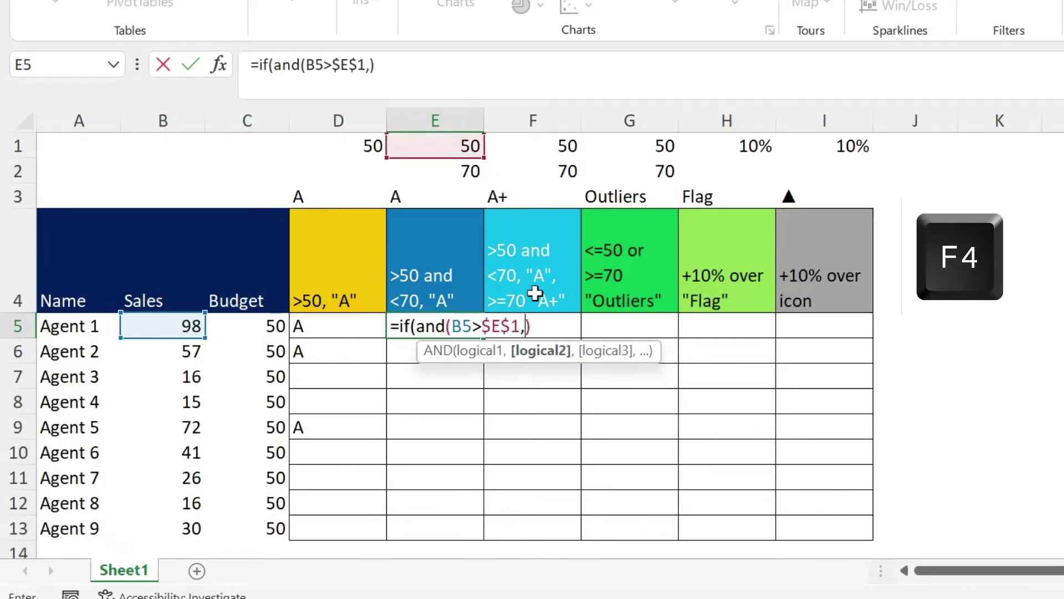
click(169, 323)
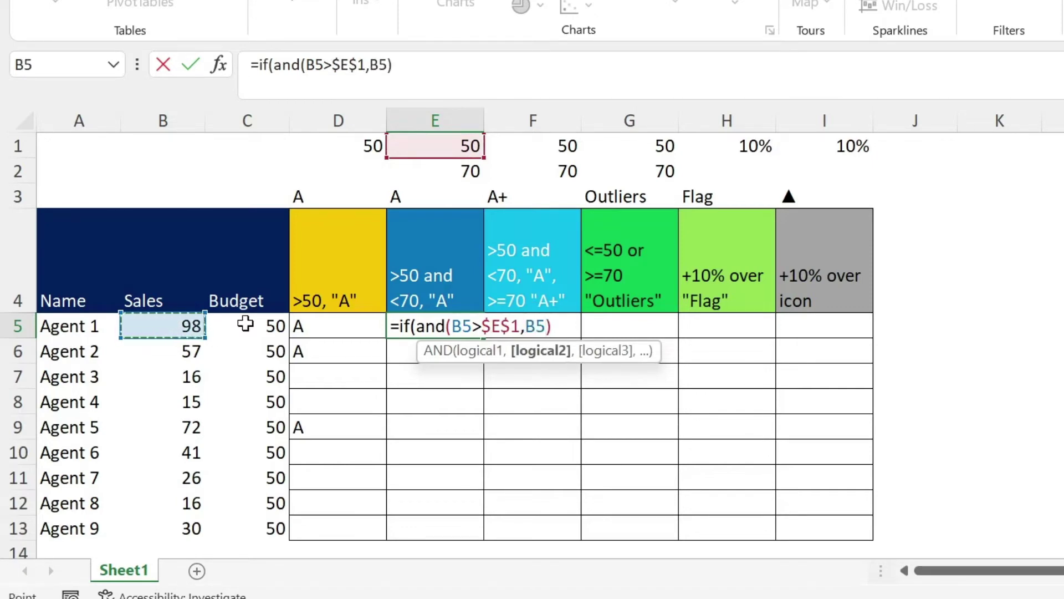
text(<)
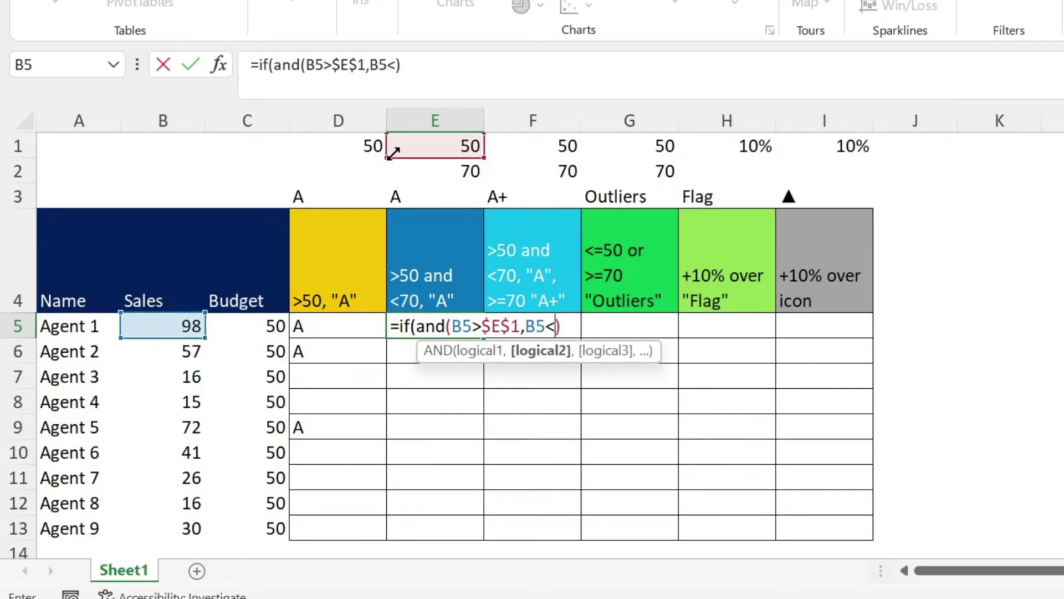
click(427, 174)
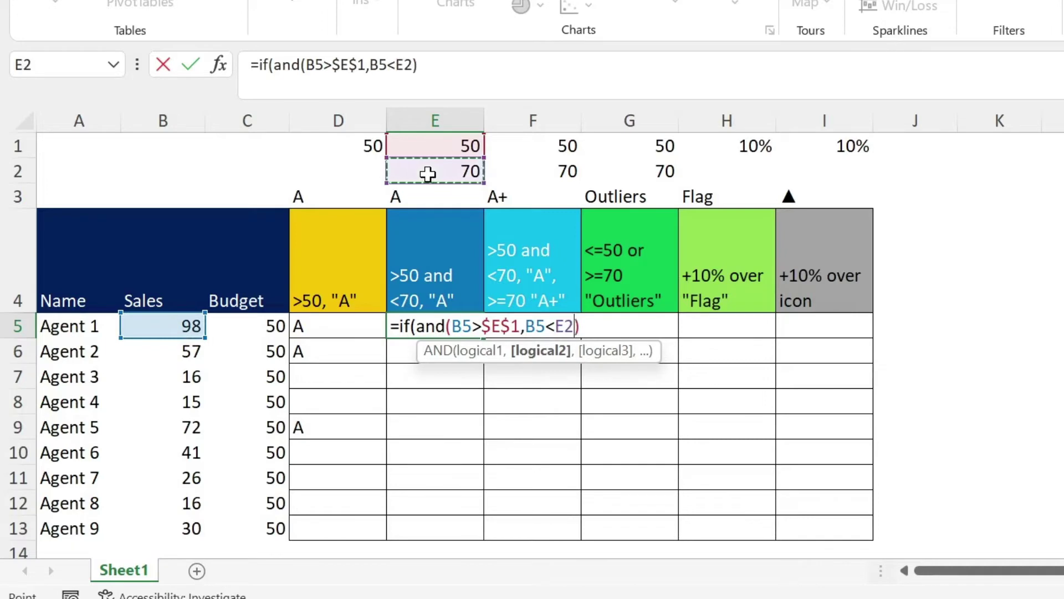
key(F4)
Return $E$3 when true or blank otherwise, then fill the formula down to E13.
click(435, 65)
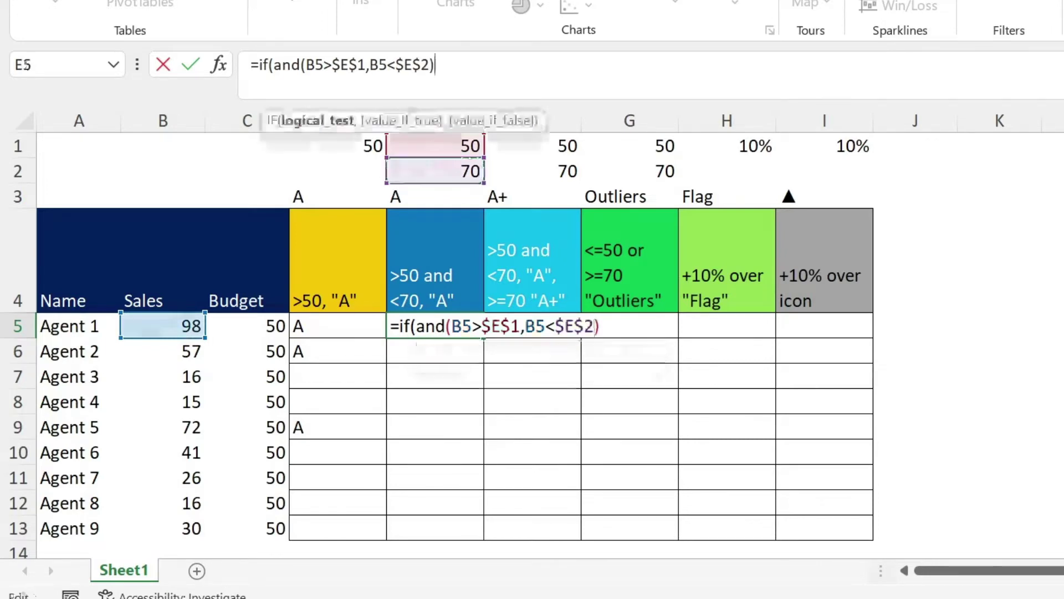
text(,)
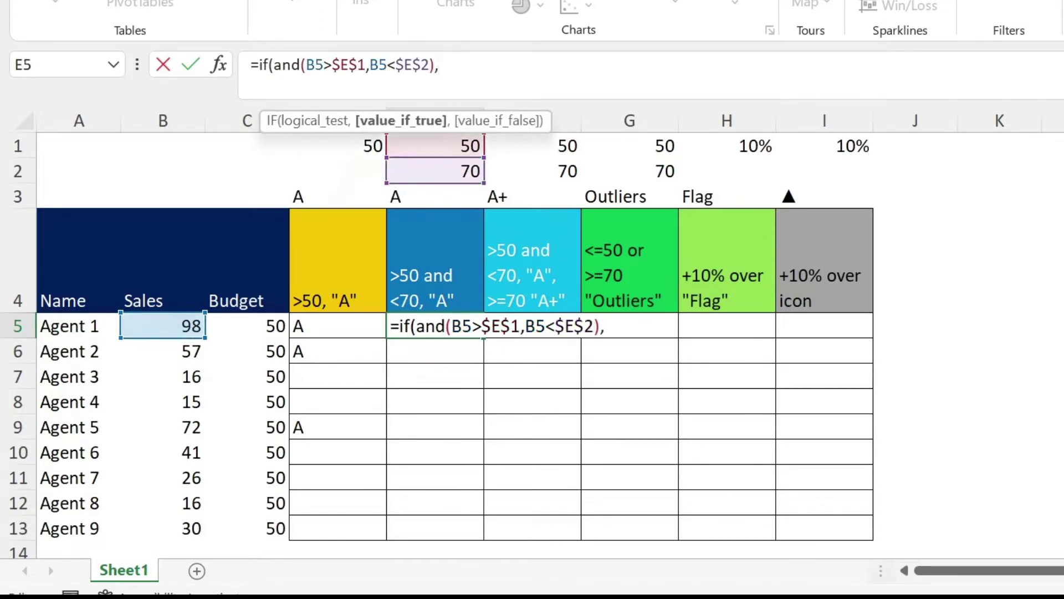
click(441, 193)
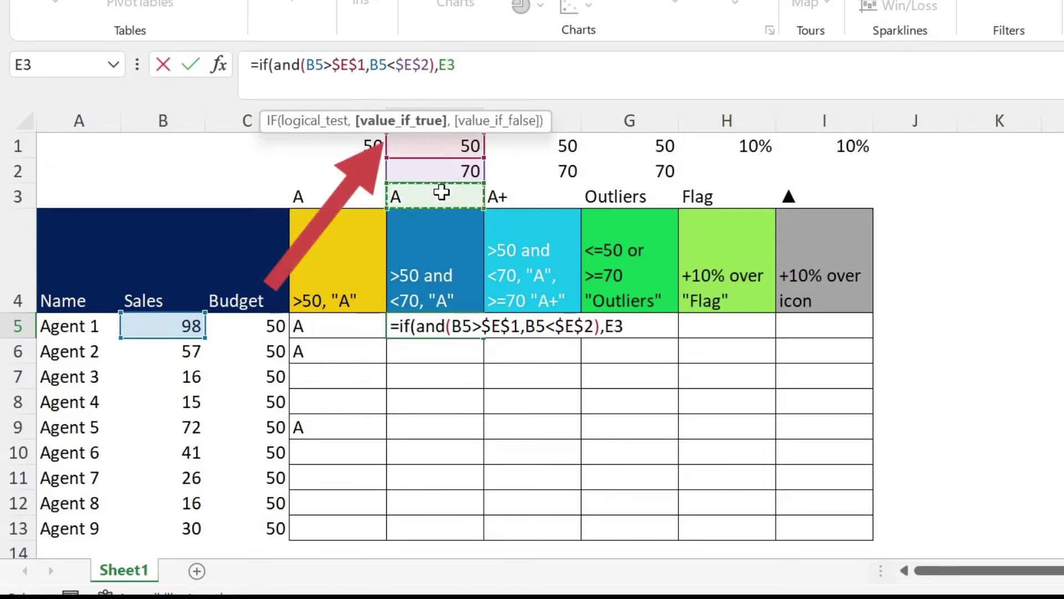
key(F4)
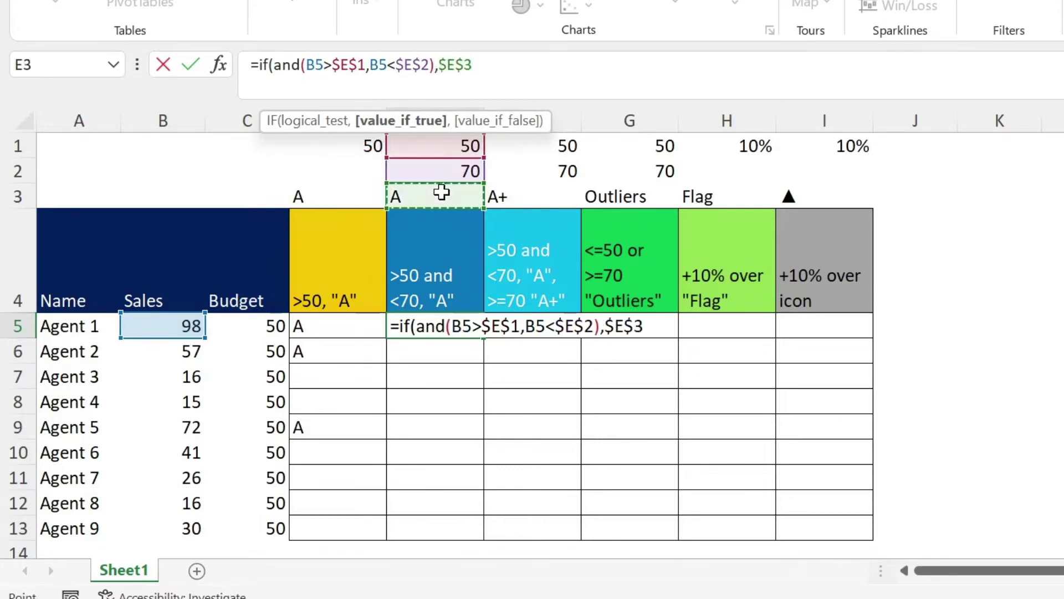
text(,)
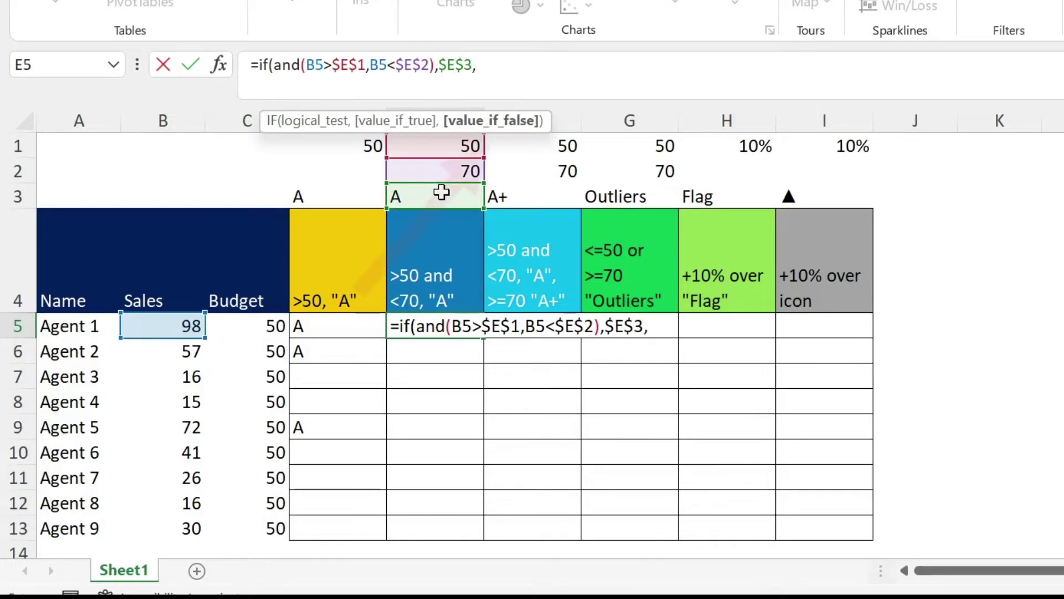
text("")
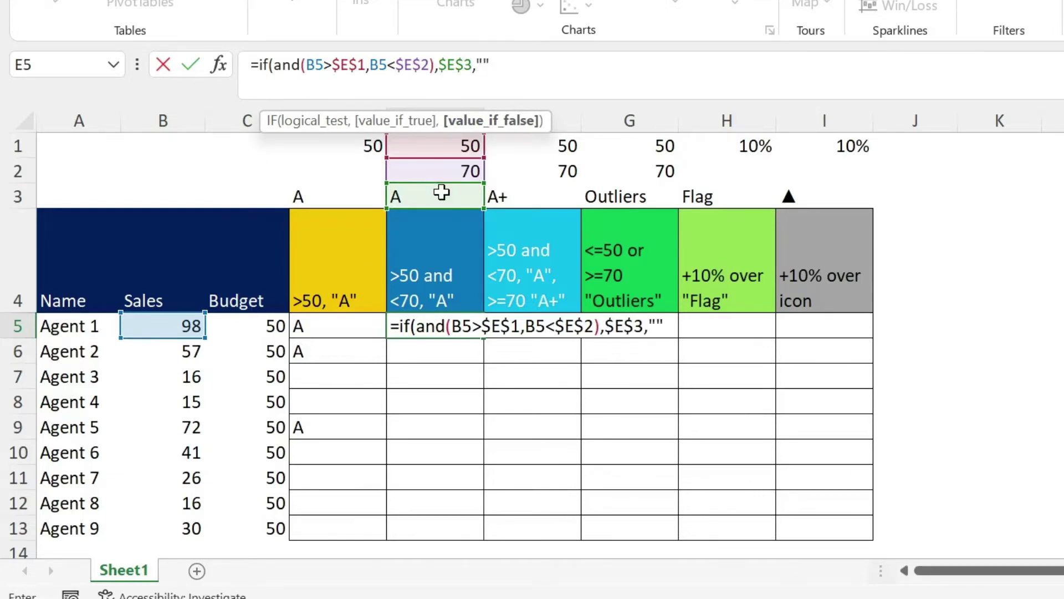
text())
key(Return)
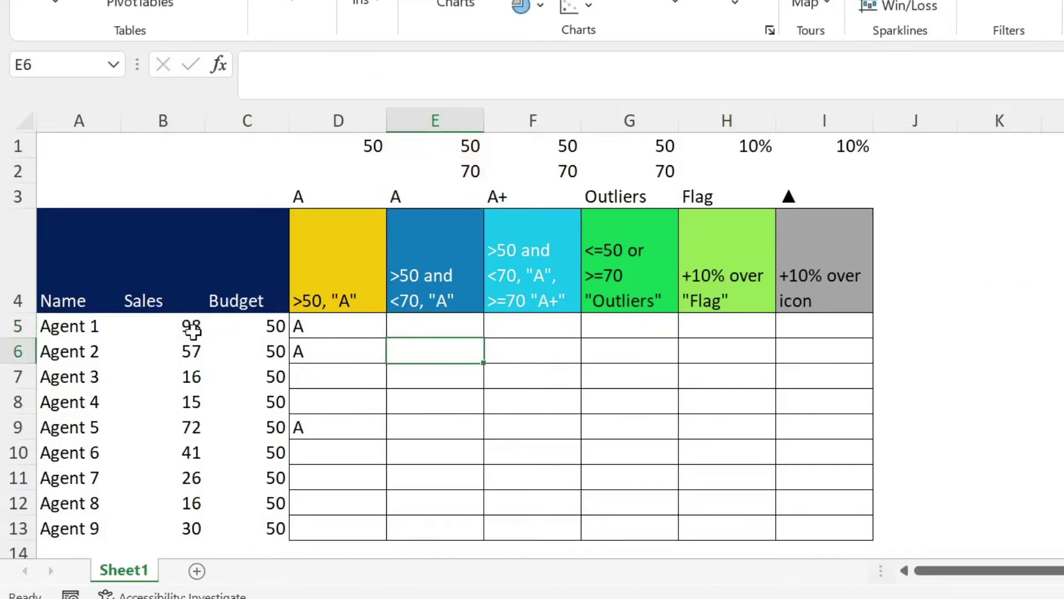
click(450, 324)
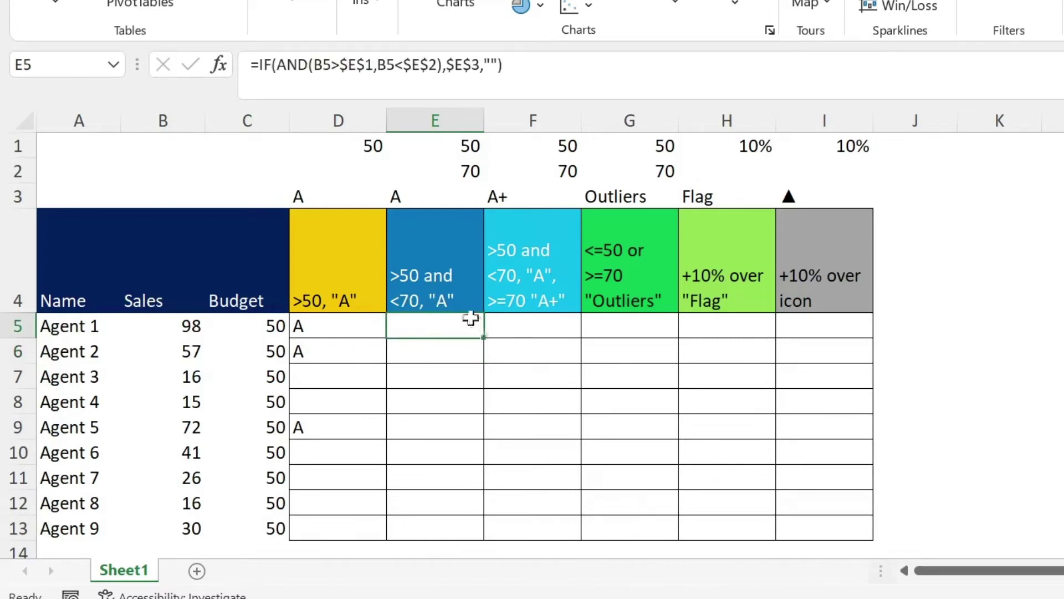
drag(484, 338, 473, 533)
click(410, 347)
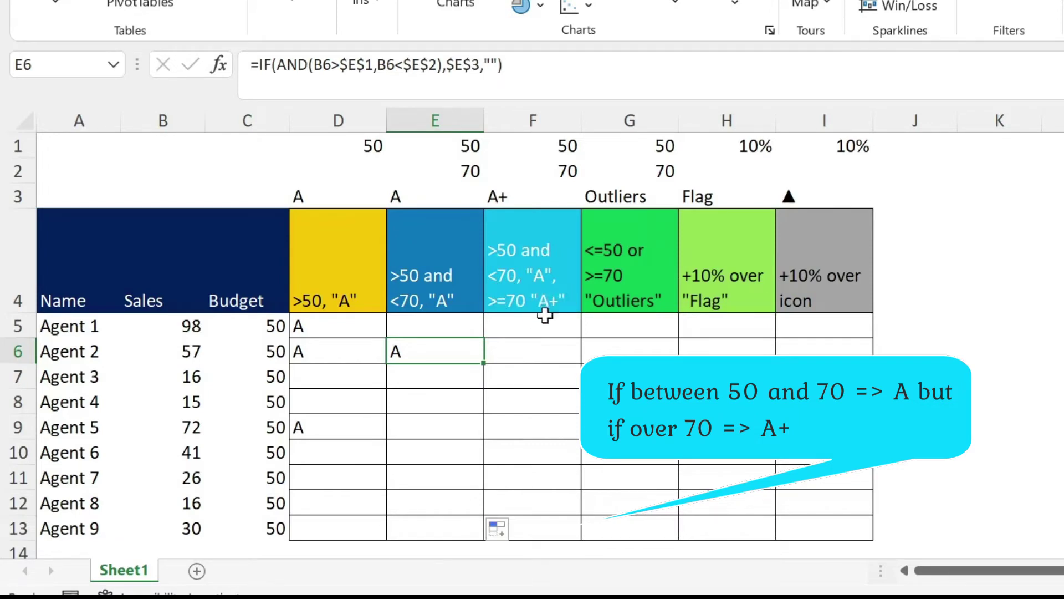
click(524, 320)
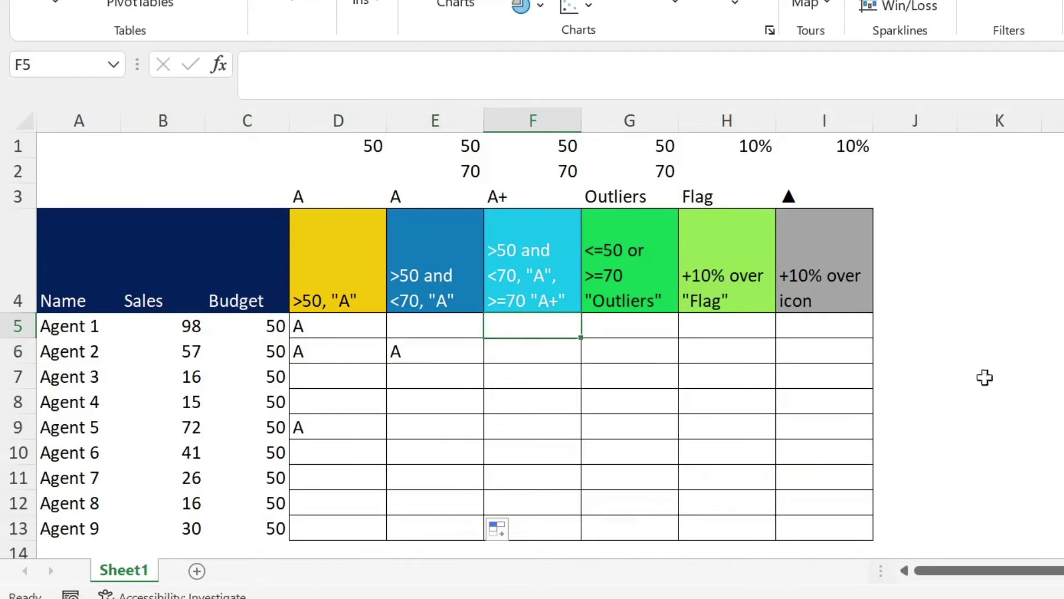
Copy E5's IF(AND) formula text into F5.
click(449, 322)
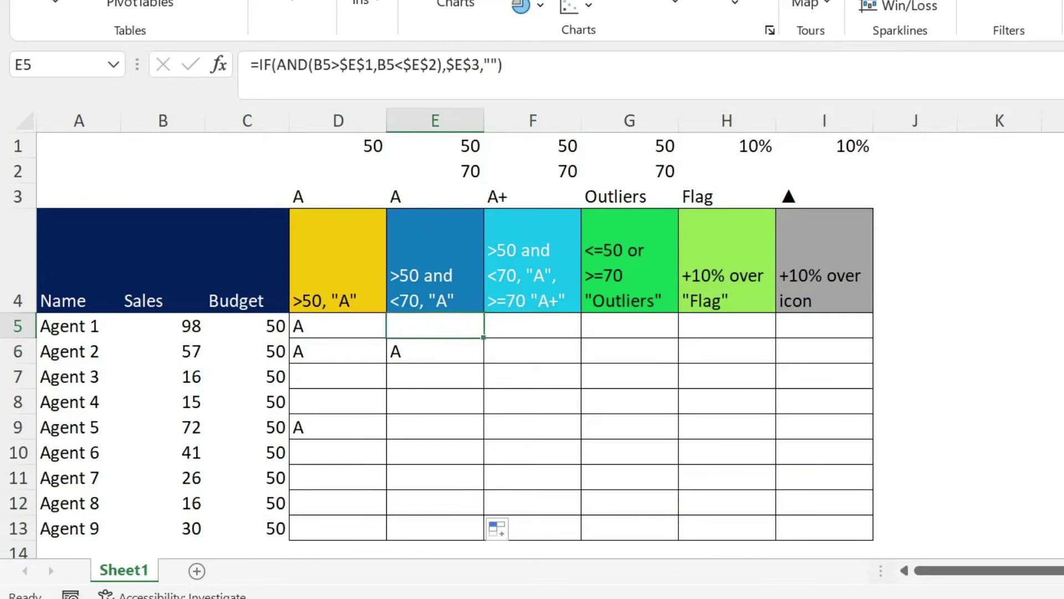
click(513, 65)
drag(502, 65, 250, 65)
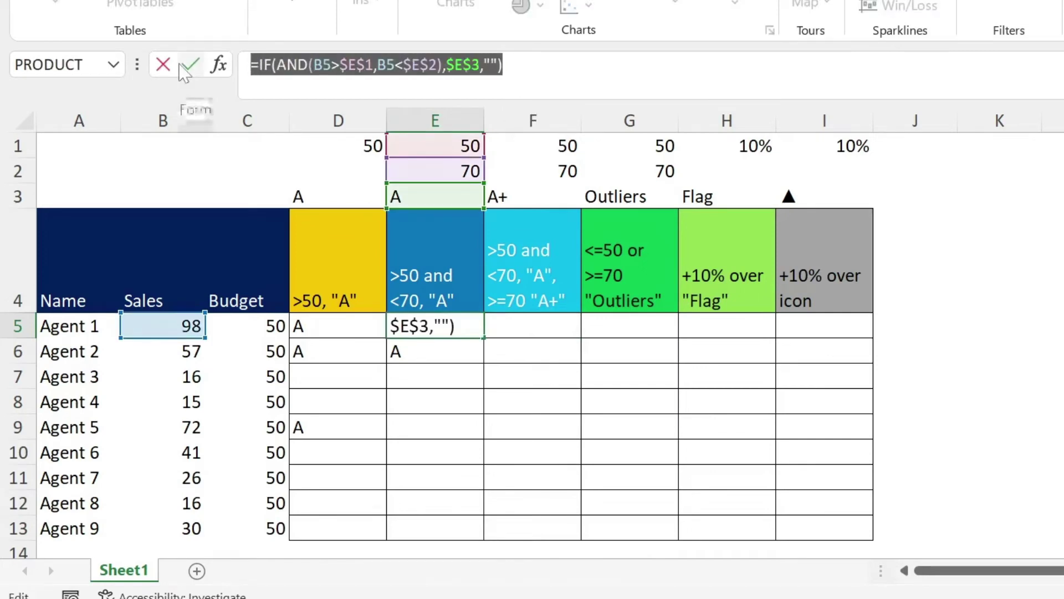
key(ctrl+c)
key(Escape)
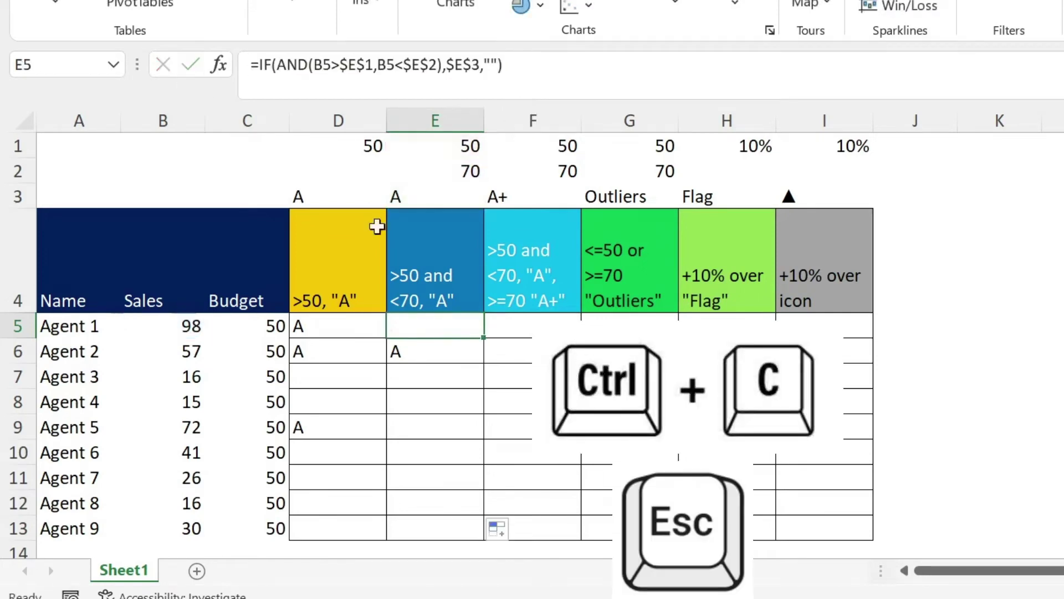
click(510, 325)
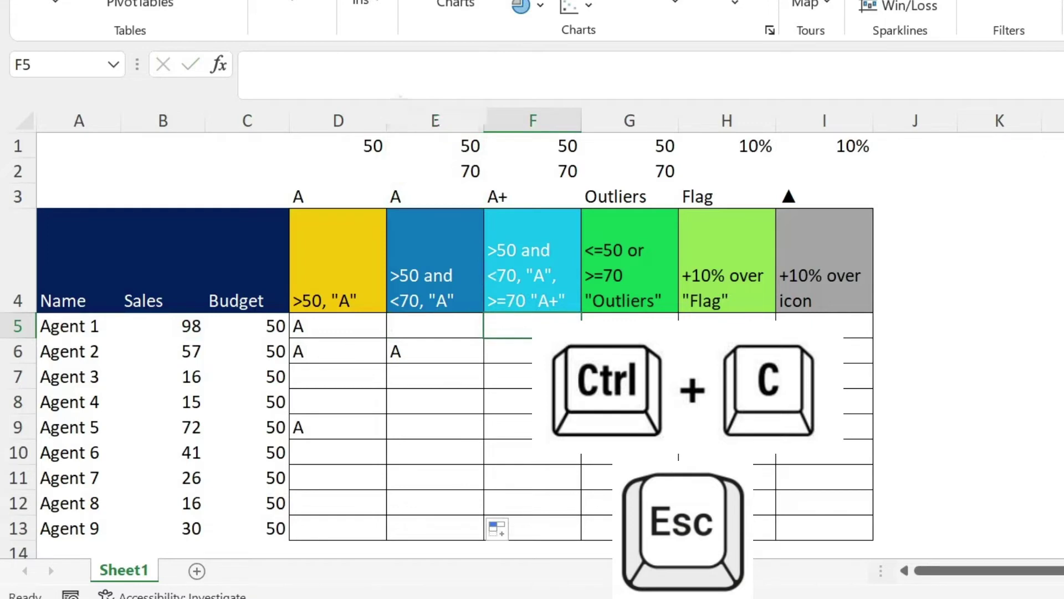
click(250, 64)
key(ctrl+v)
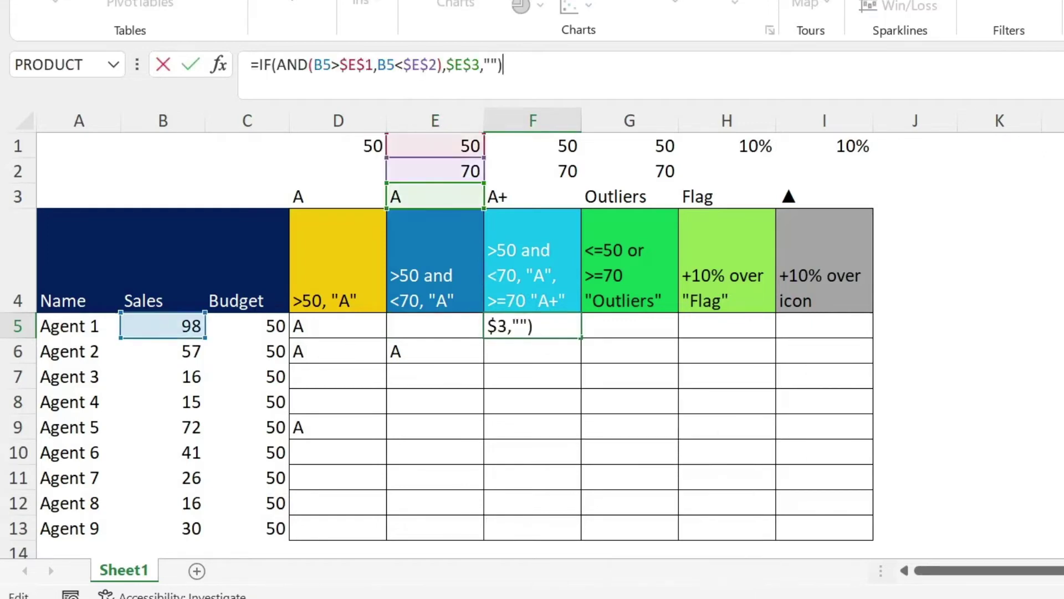
key(Return)
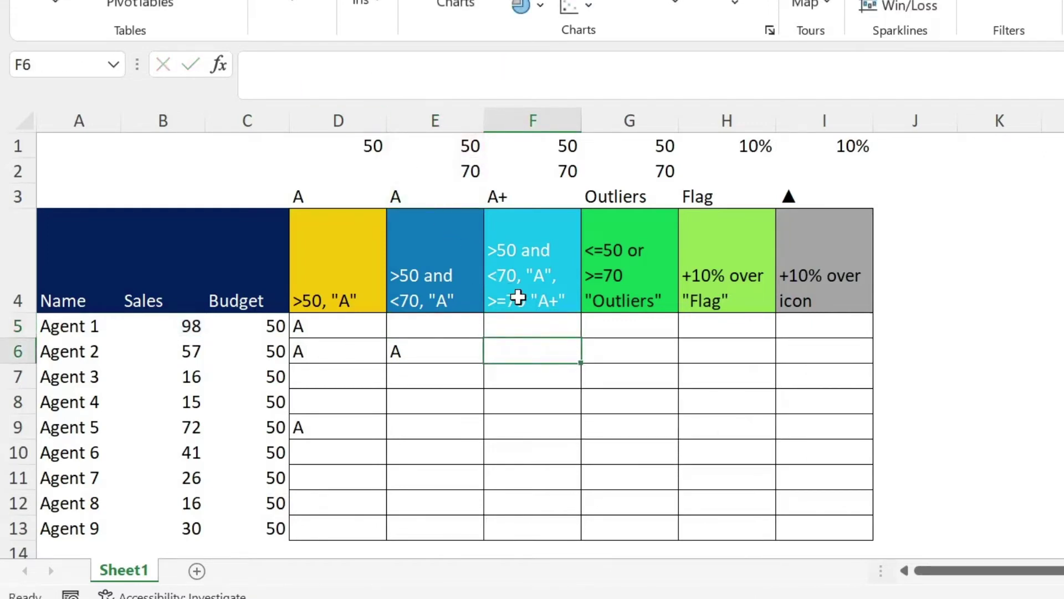
Replace F5's blank result with IF(B5>=$F$2,$F$3,"") so Agent 1 shows A+.
click(521, 318)
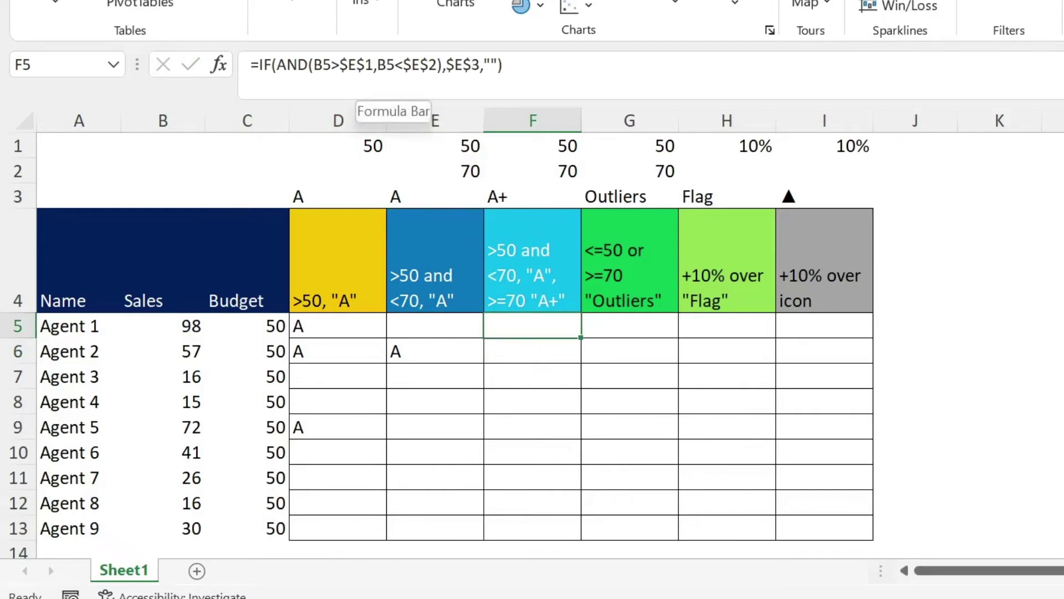
click(499, 65)
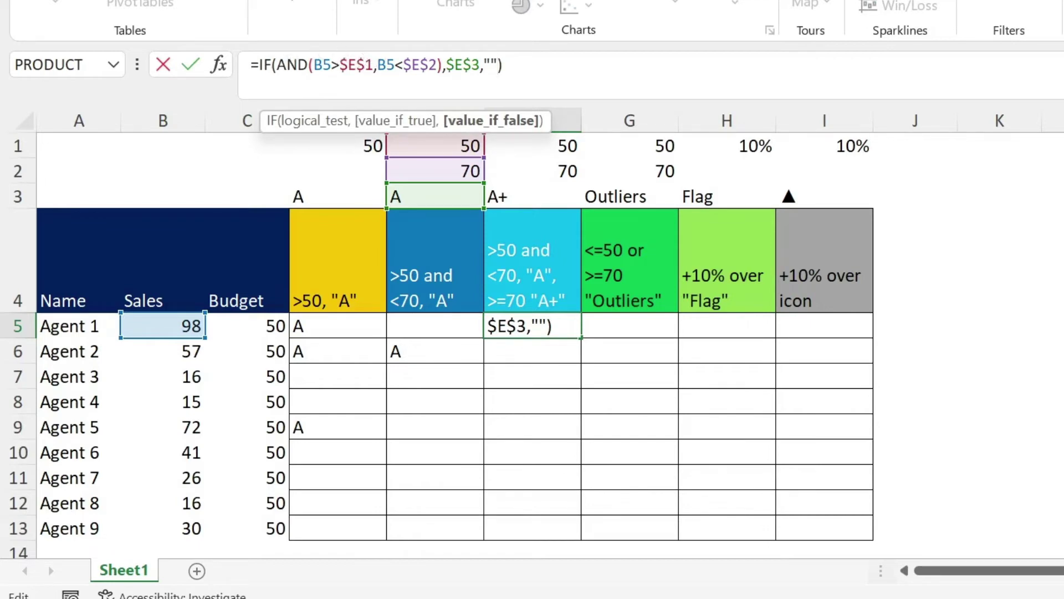
key(shift+Left)
key(shift+Left)
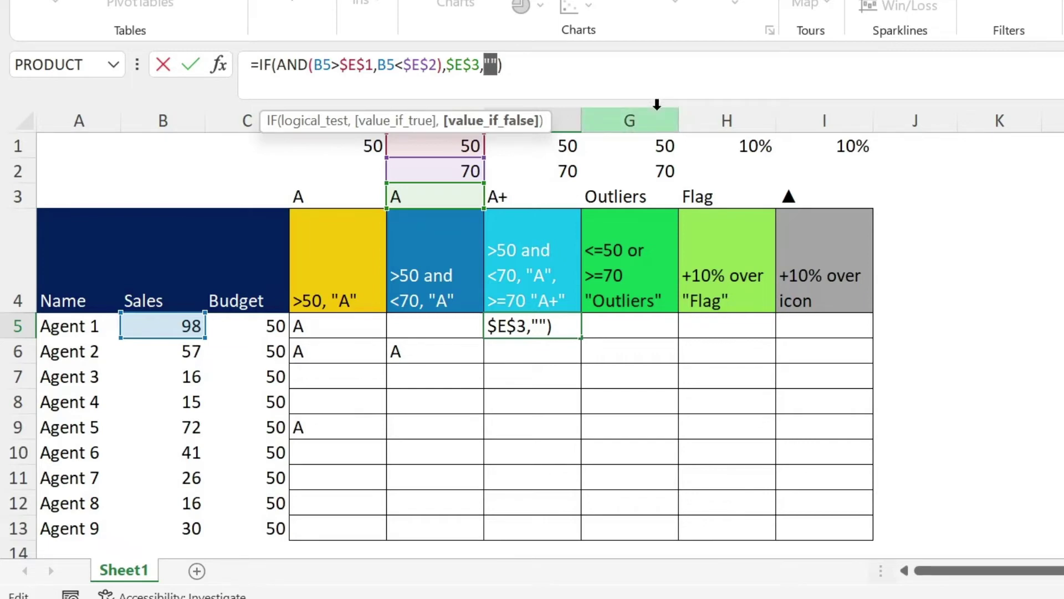
text(if()
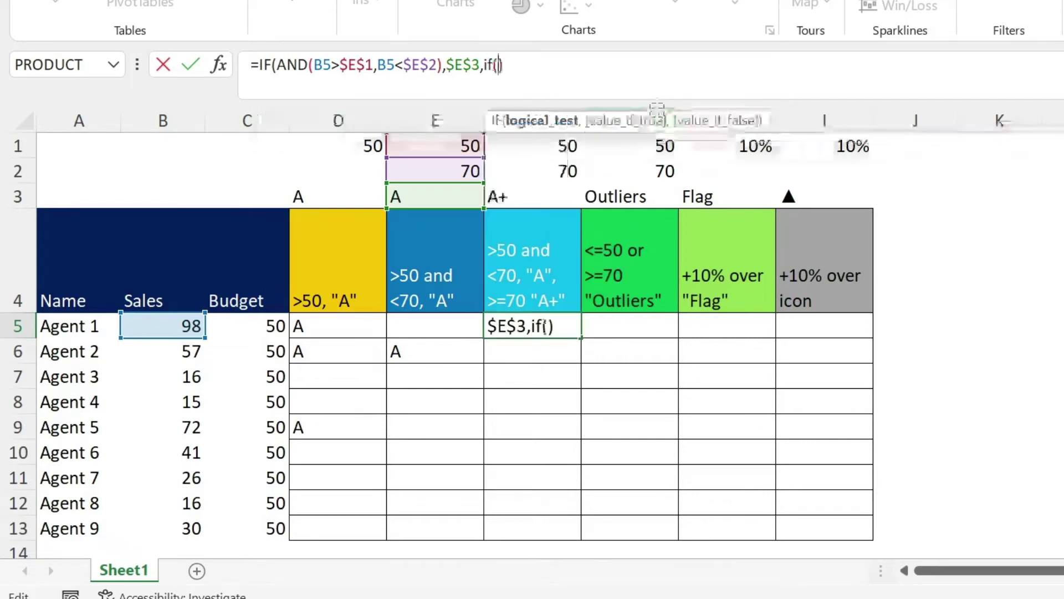
click(178, 326)
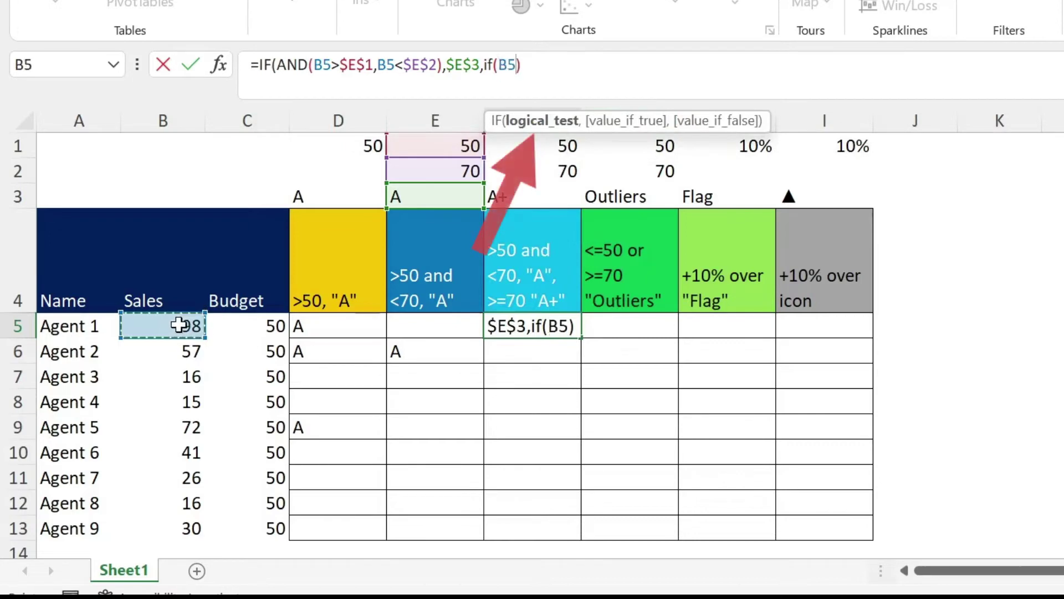
text(>=)
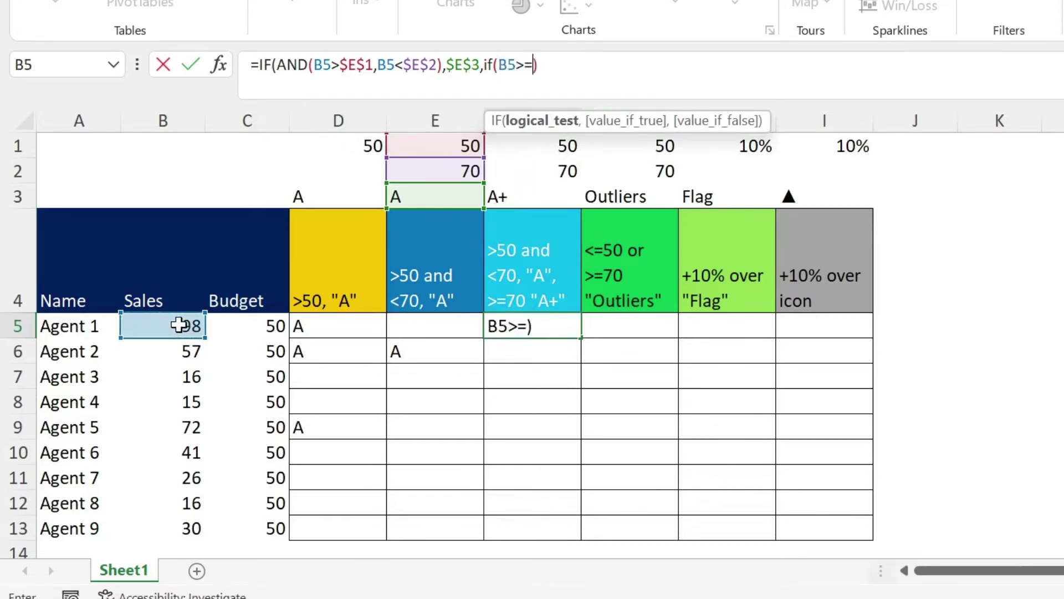
click(556, 166)
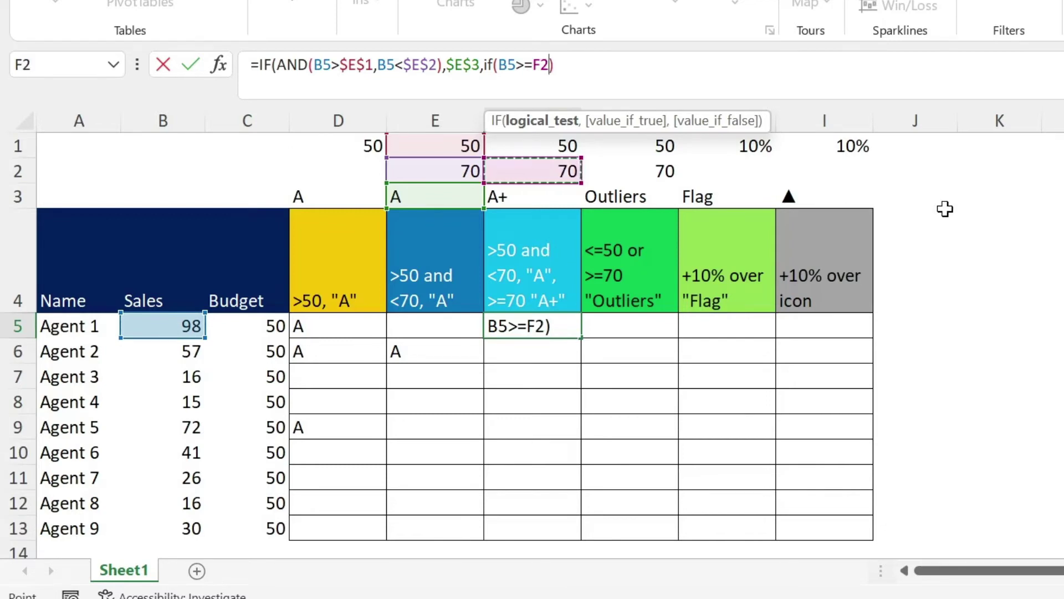
key(F4)
text(,)
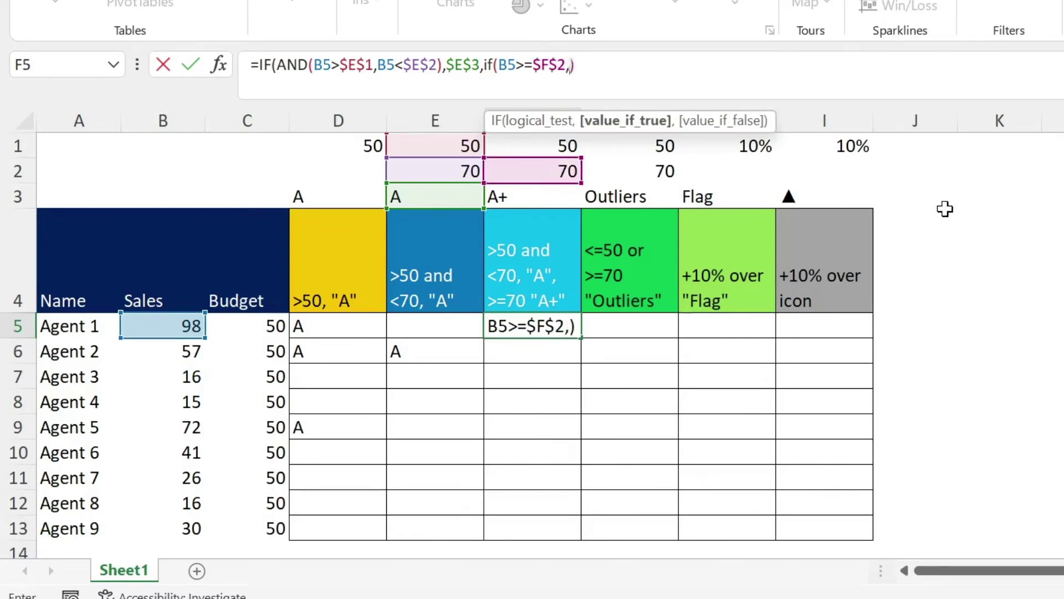
click(552, 194)
key(F4)
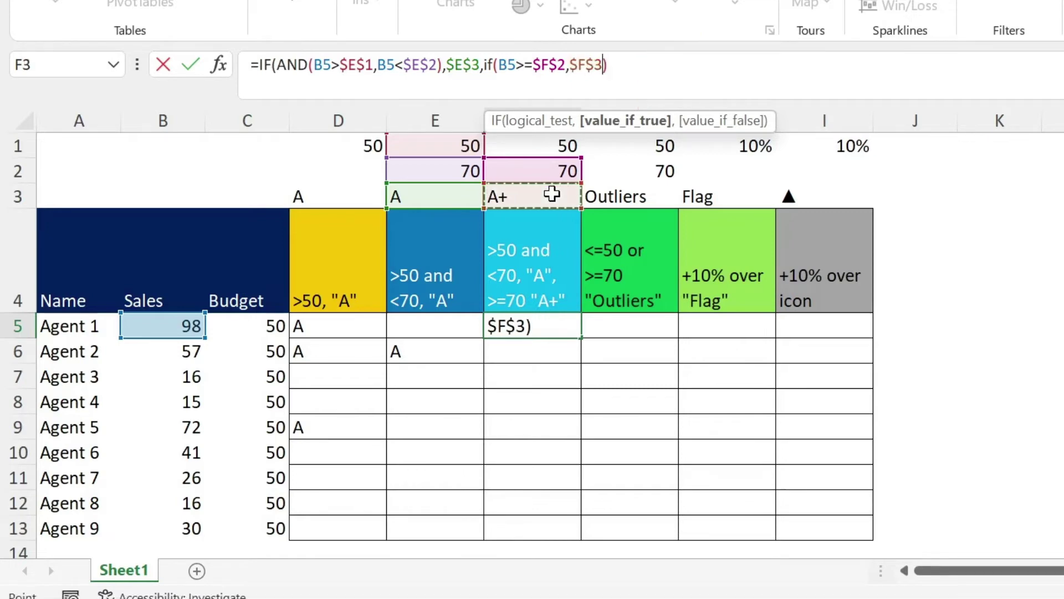
text(,)
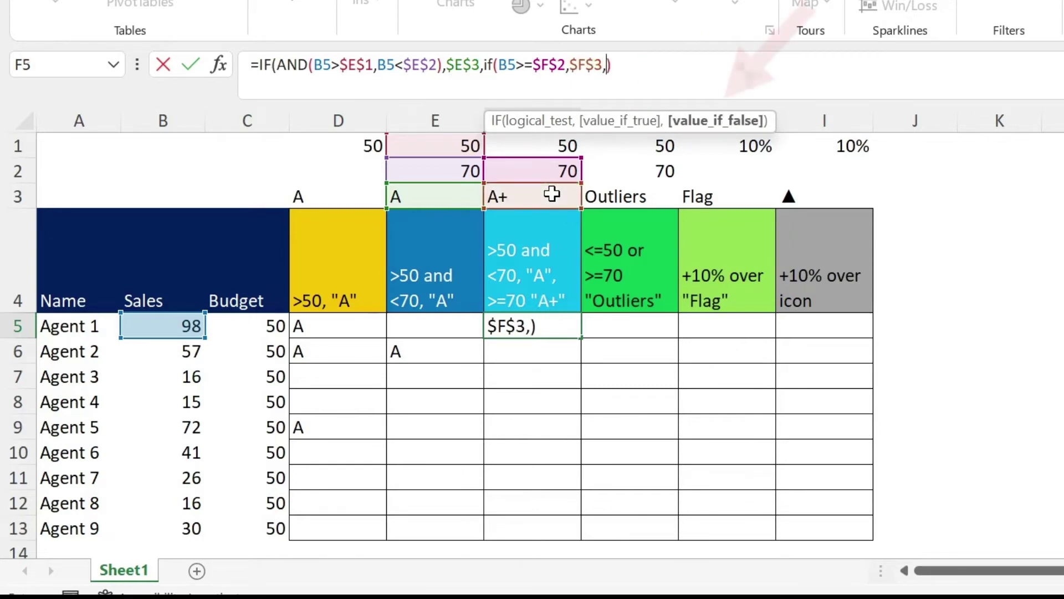
text("")
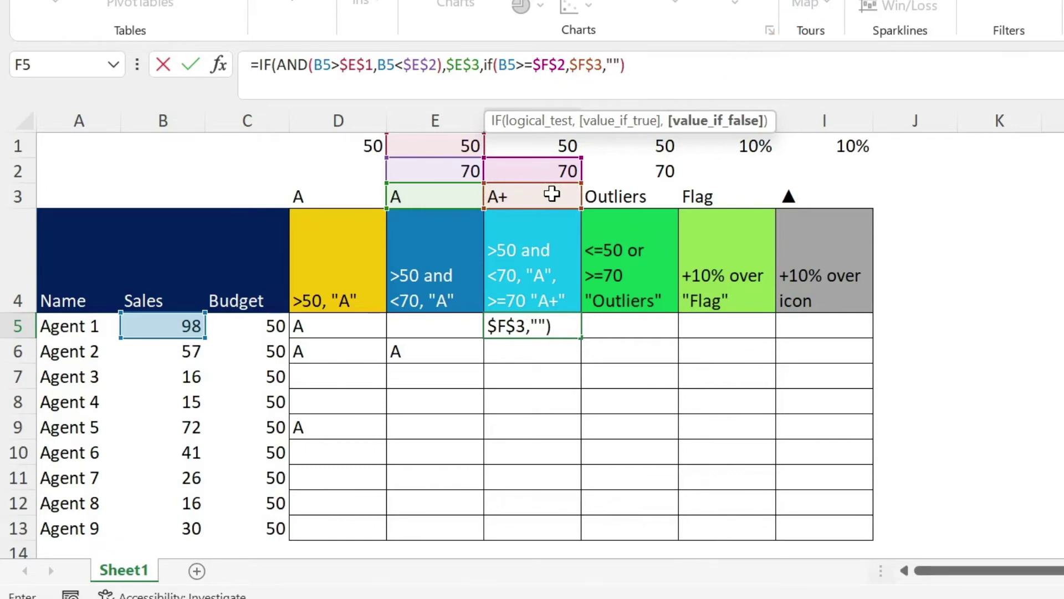
text())
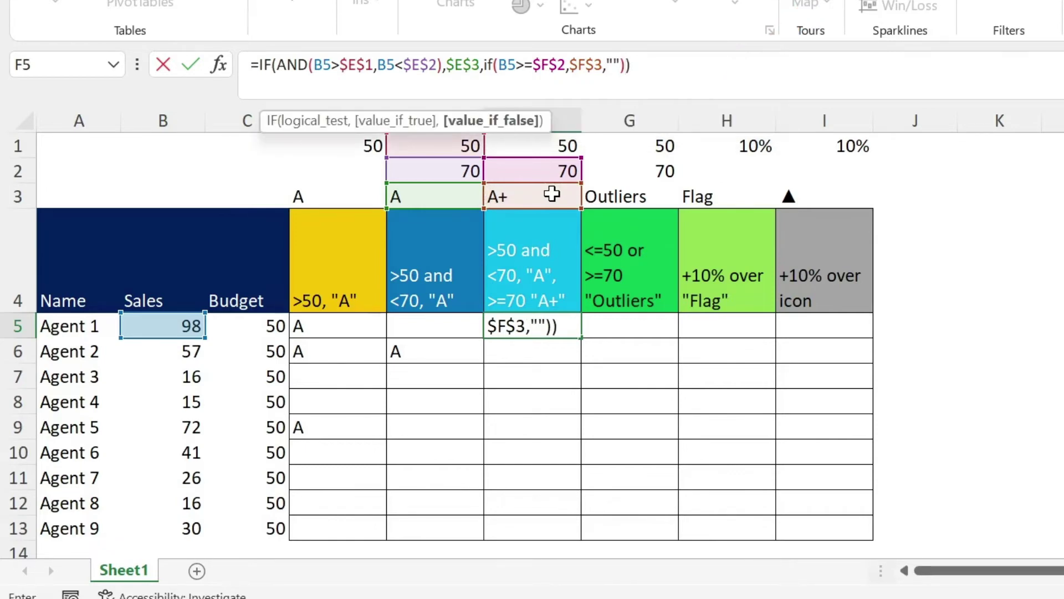
key(Return)
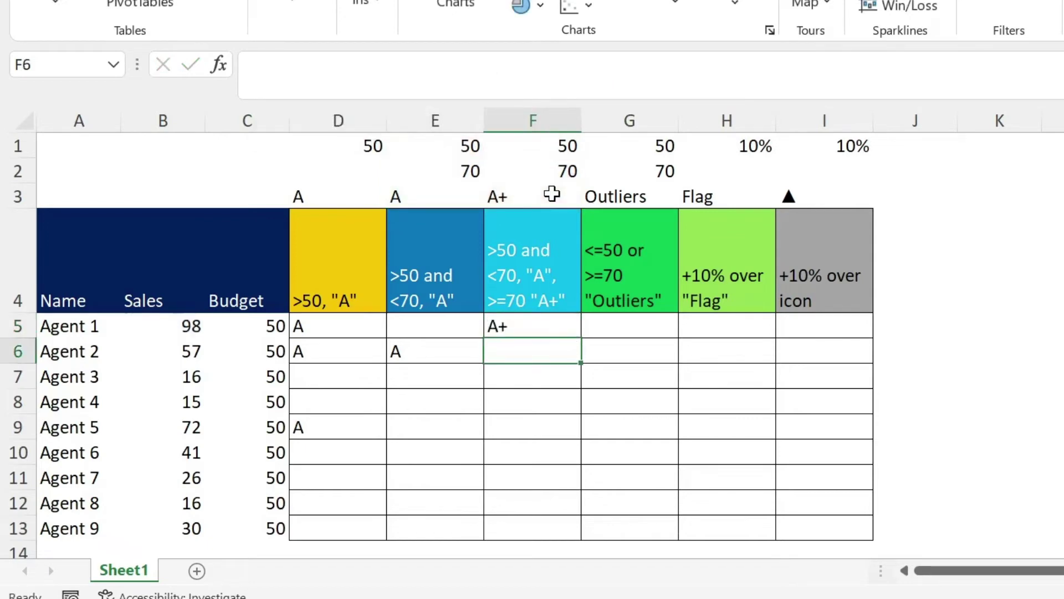
key(Up)
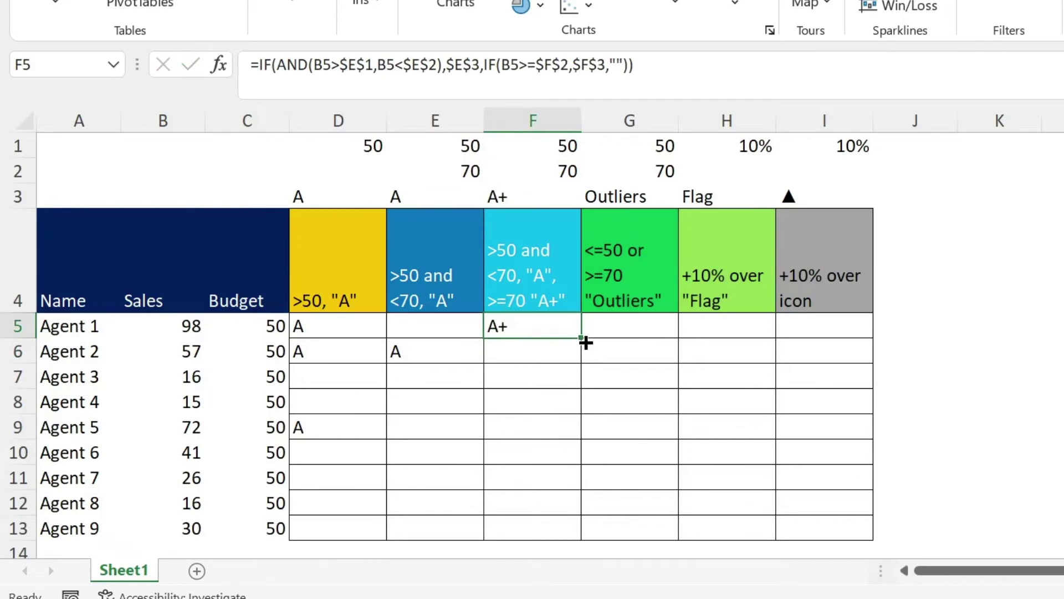
Repoint F5's limits from $E$1/$E$2 to $F$1/$F$2 and fill it down to F13.
drag(582, 339, 591, 540)
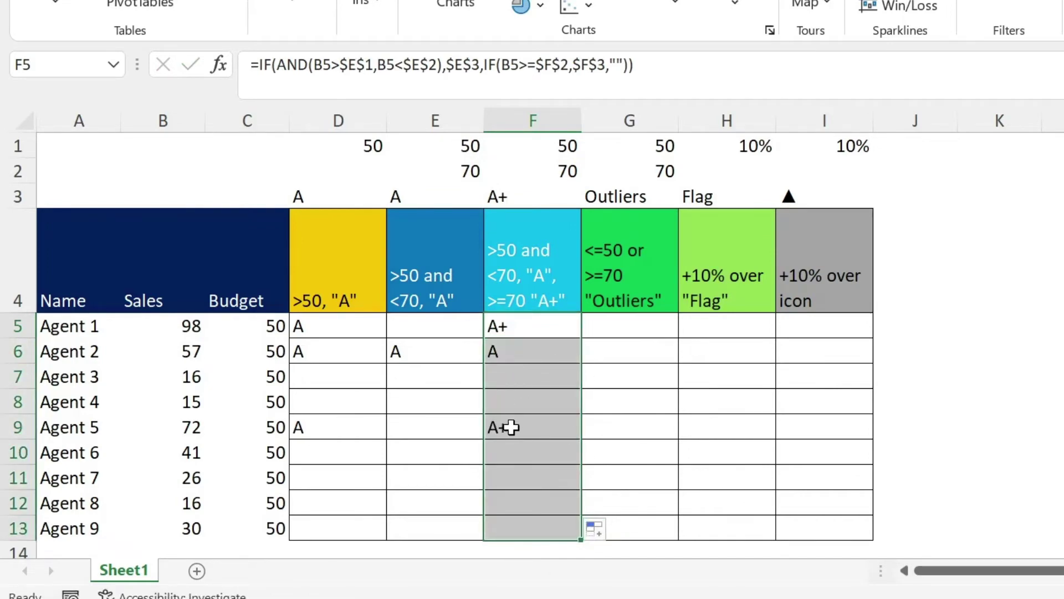
click(532, 332)
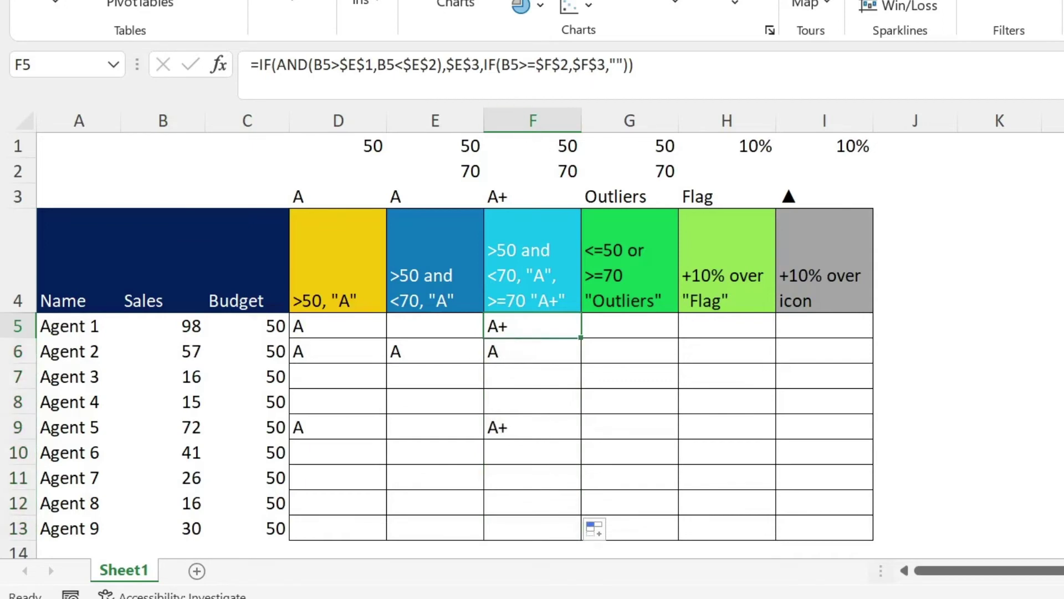
click(395, 65)
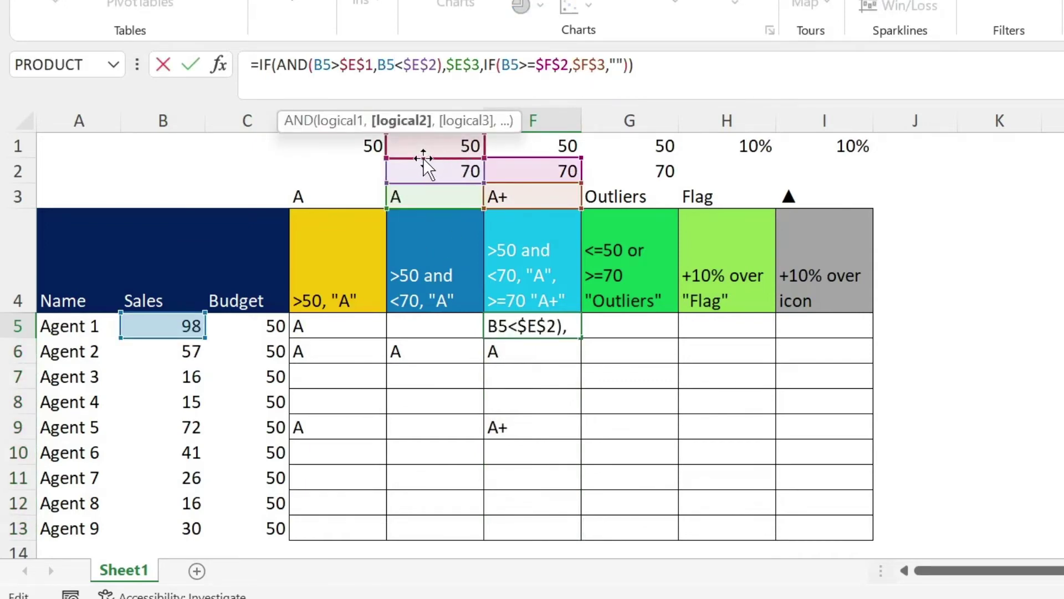
drag(466, 147, 506, 154)
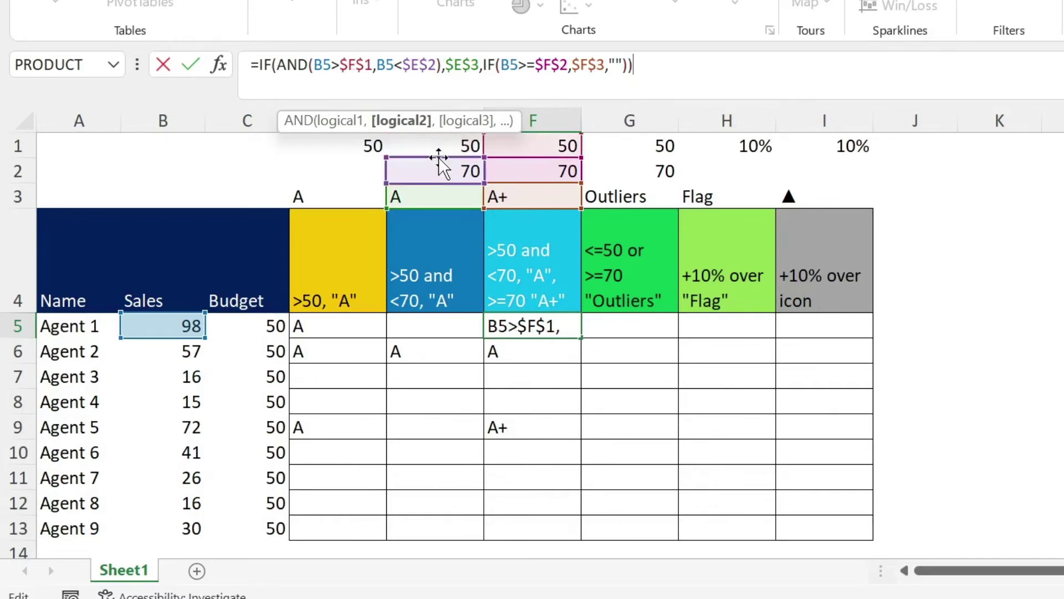
drag(440, 159, 537, 159)
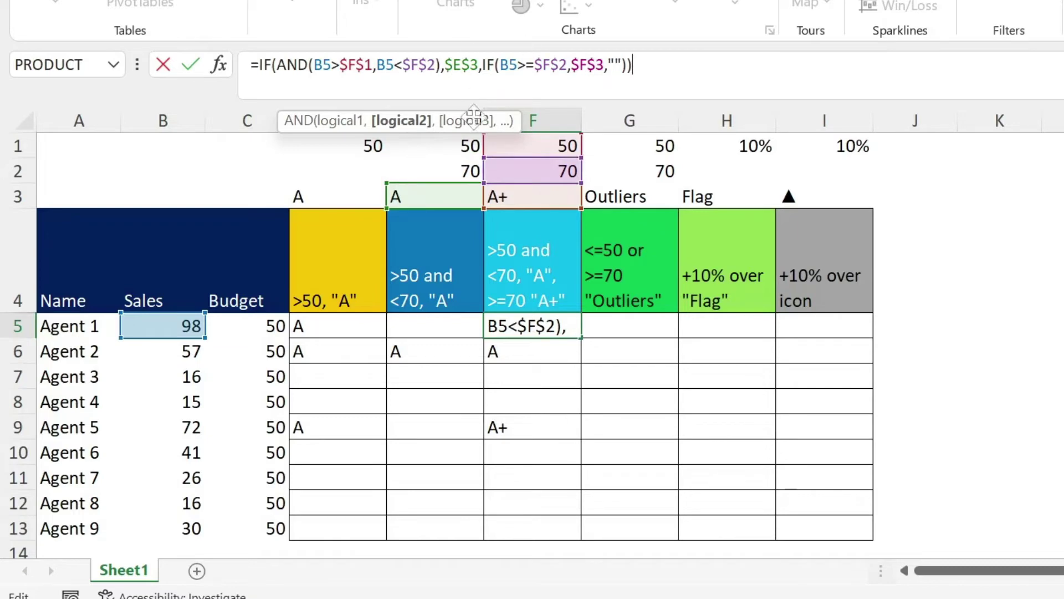
key(Return)
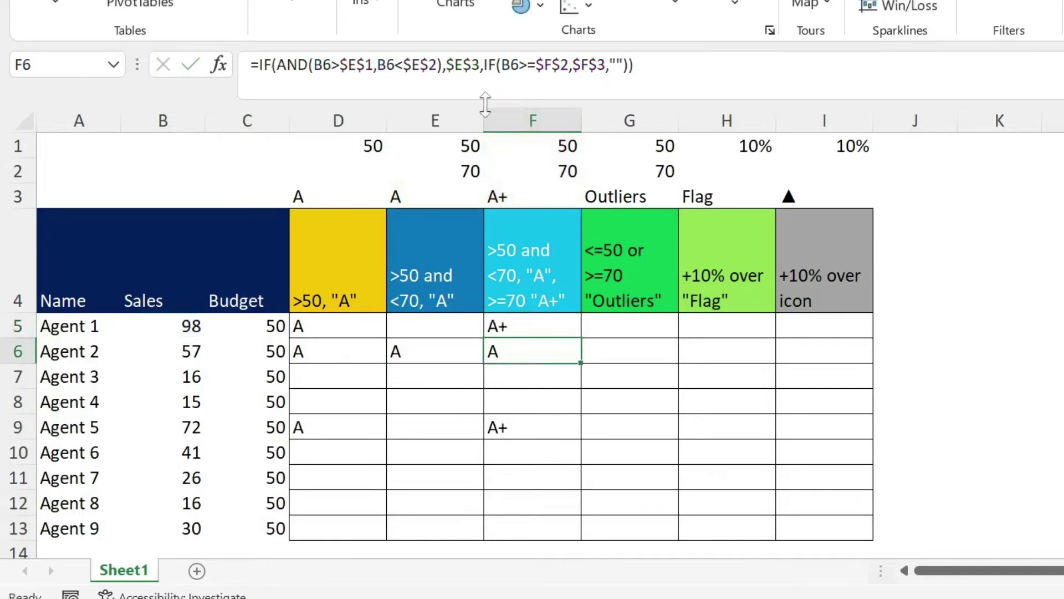
click(545, 320)
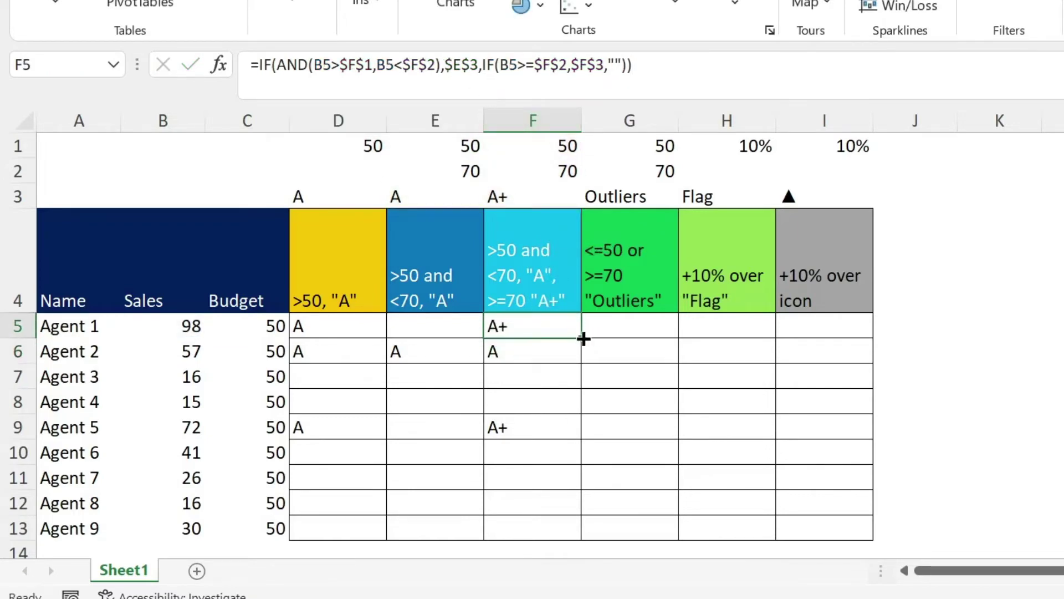
drag(583, 338, 581, 535)
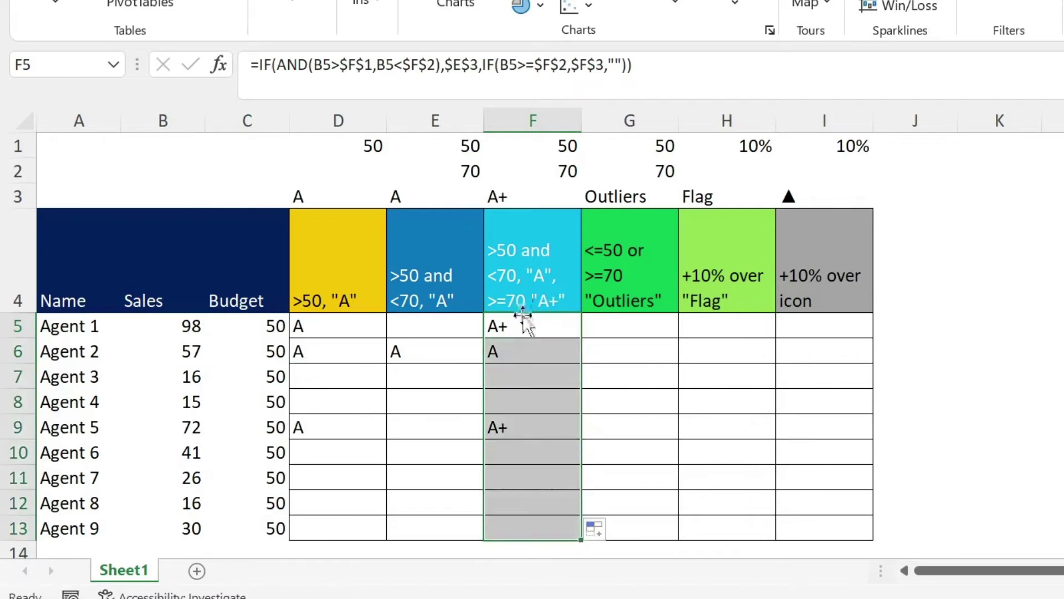
click(523, 321)
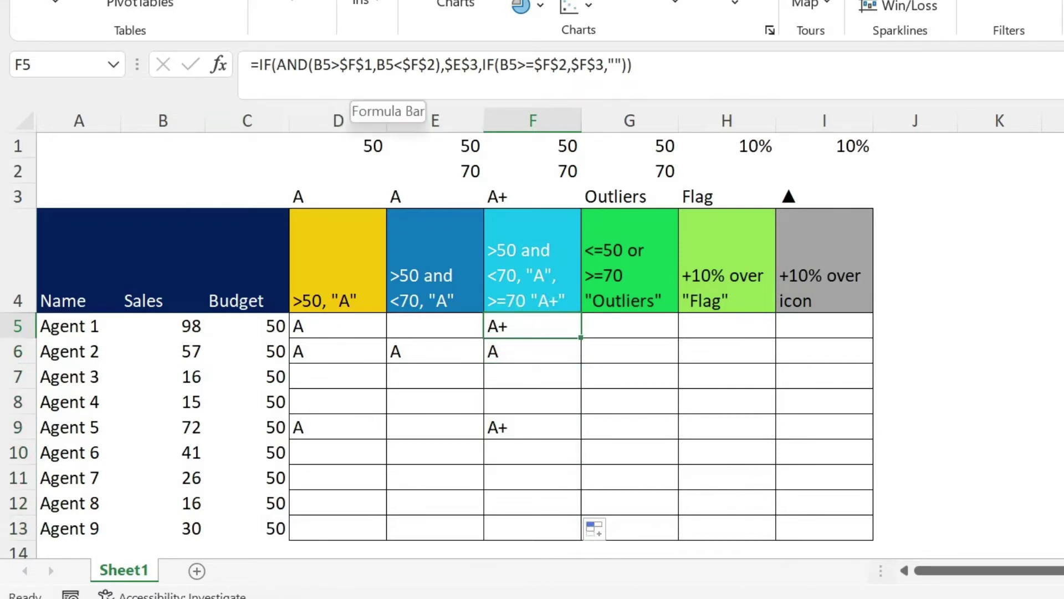
click(277, 65)
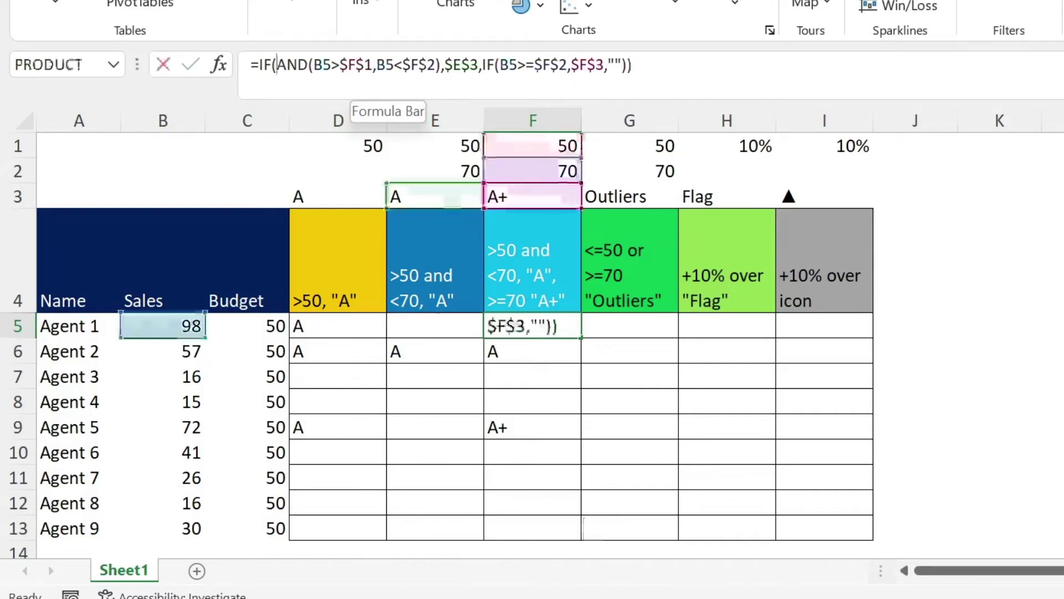
drag(277, 65, 445, 64)
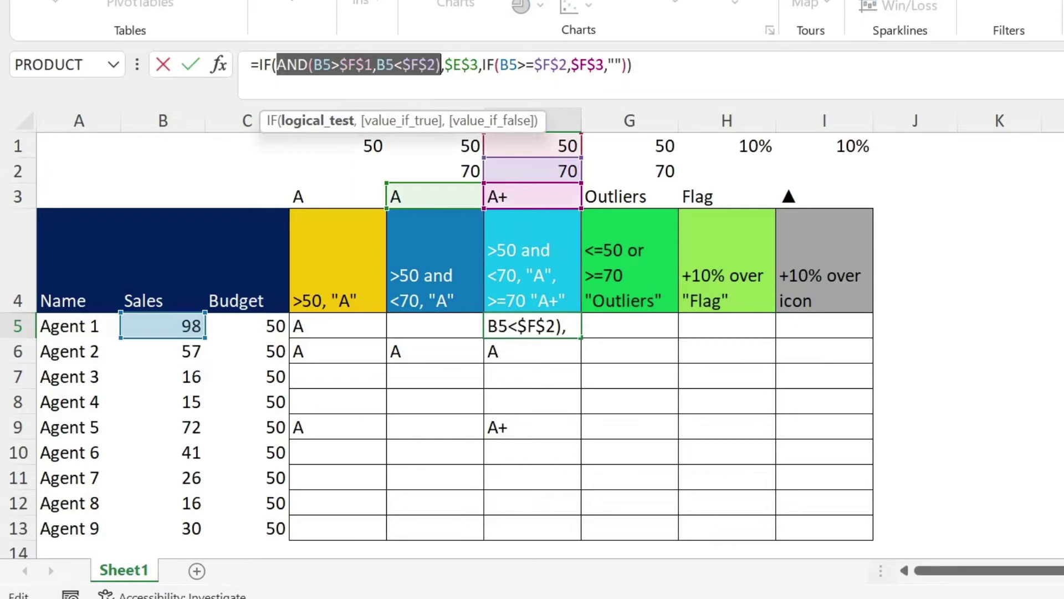
double_click(461, 65)
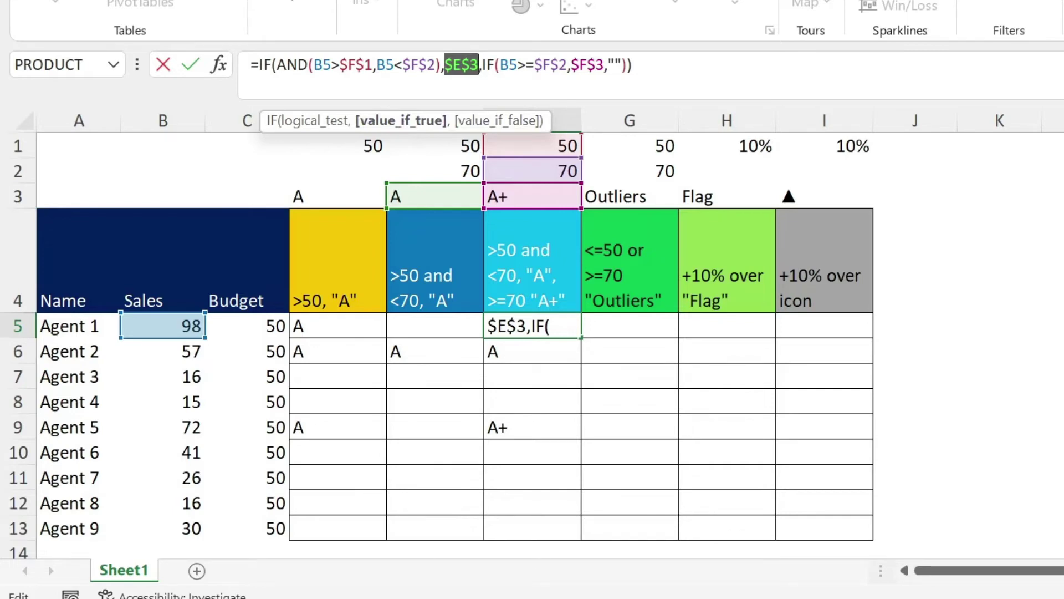
key(Return)
click(532, 326)
click(630, 325)
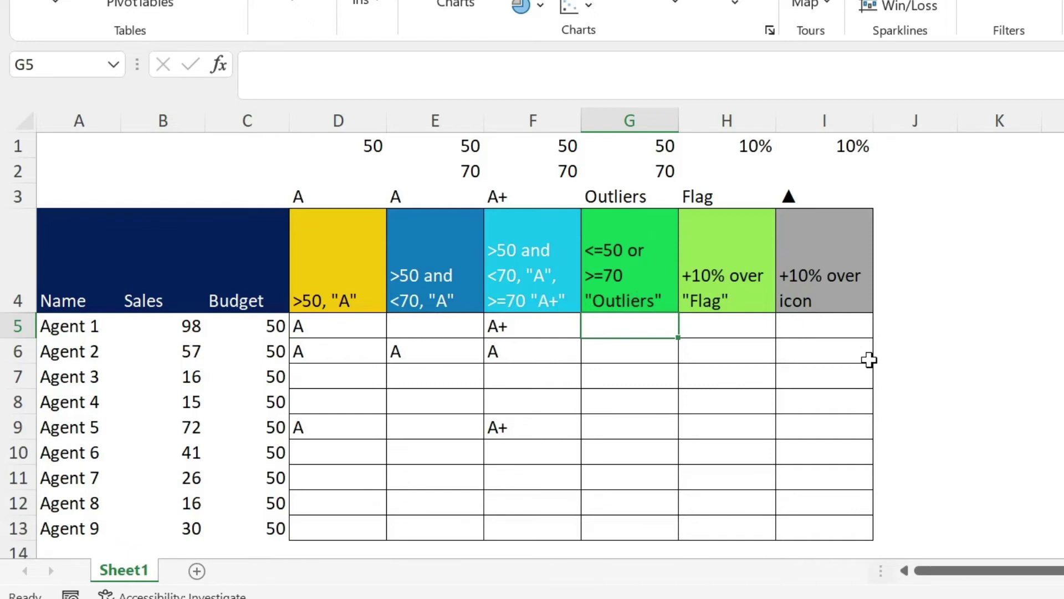
In G5 build an IF(OR) test checking B5<=$G$1 or B5>=$G$2.
text(=)
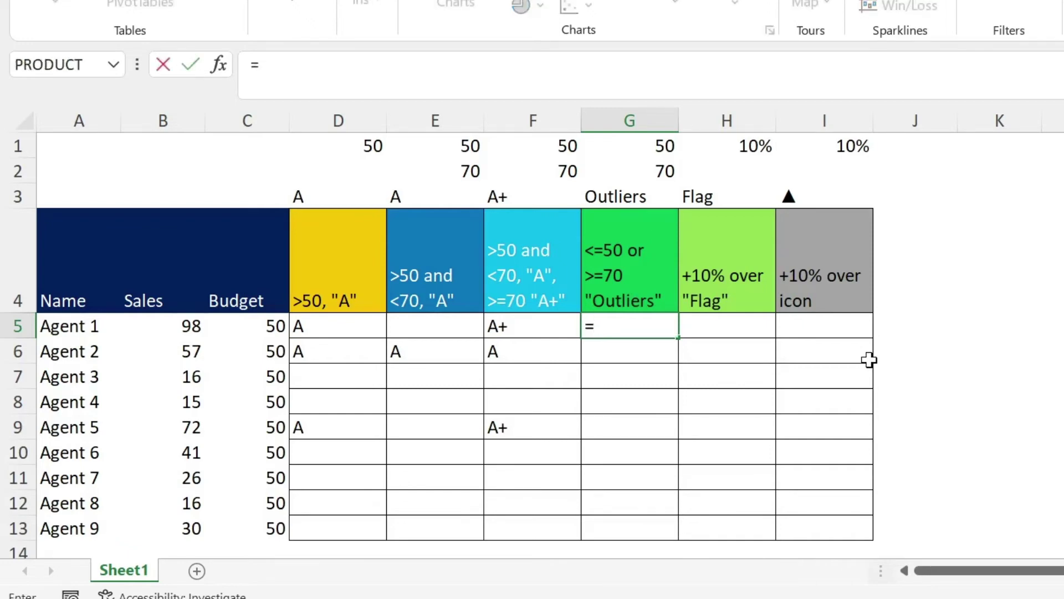
text(if()
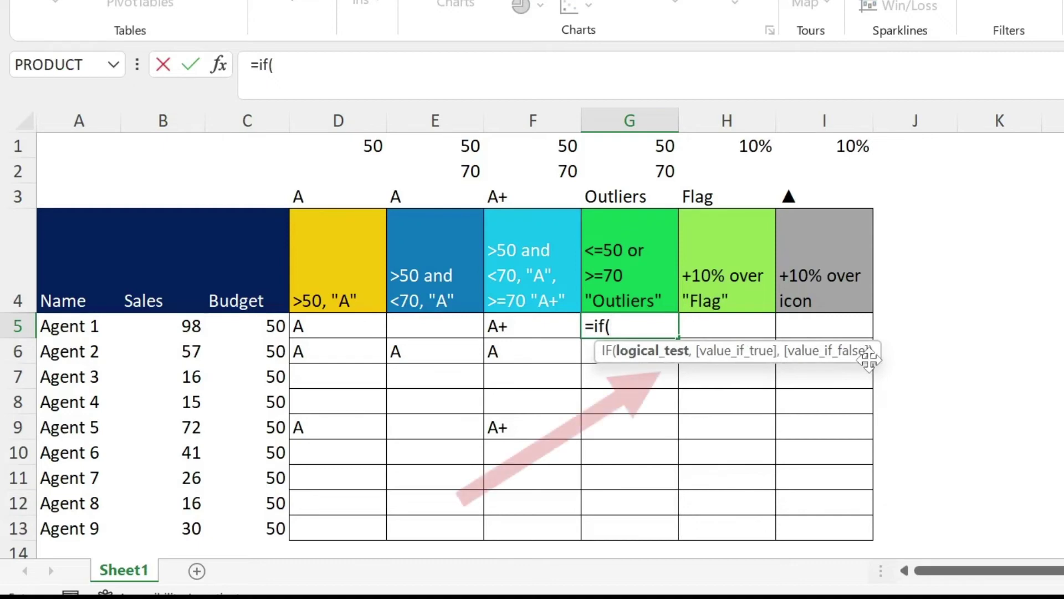
text(or)
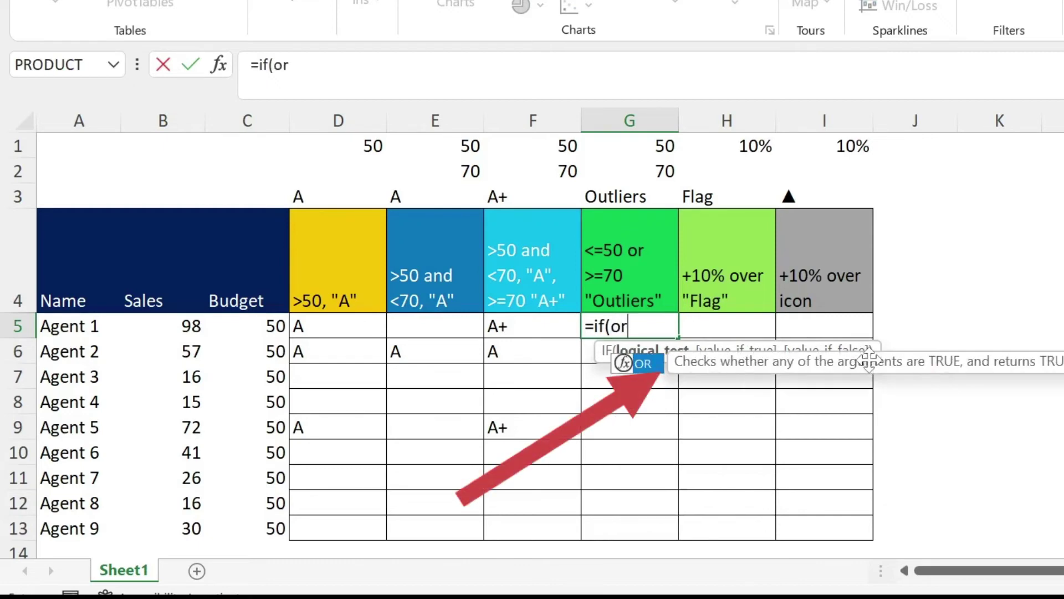
text(())
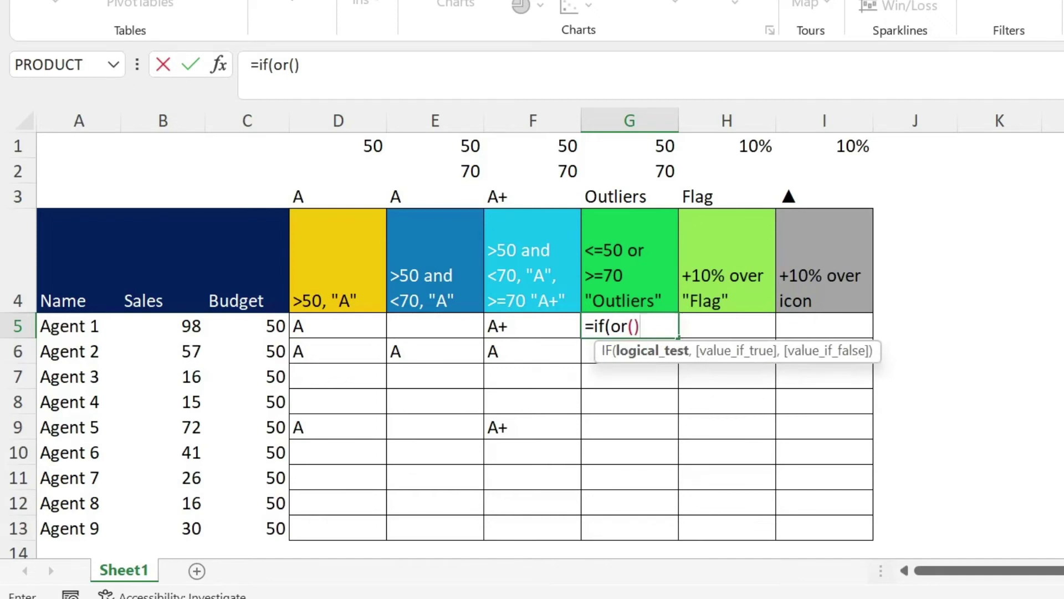
key(F2)
key(Left)
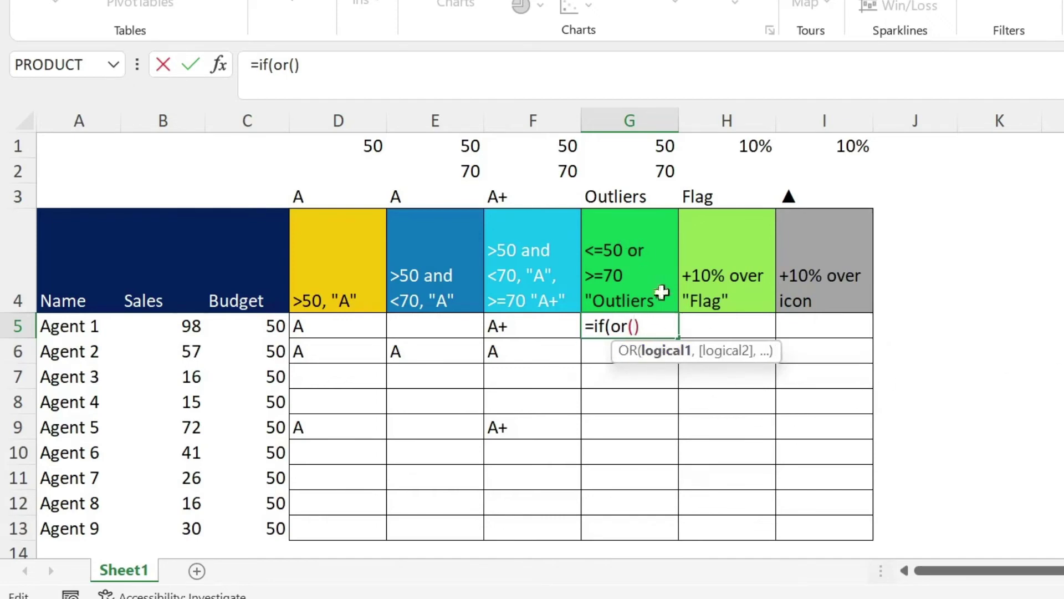
click(197, 328)
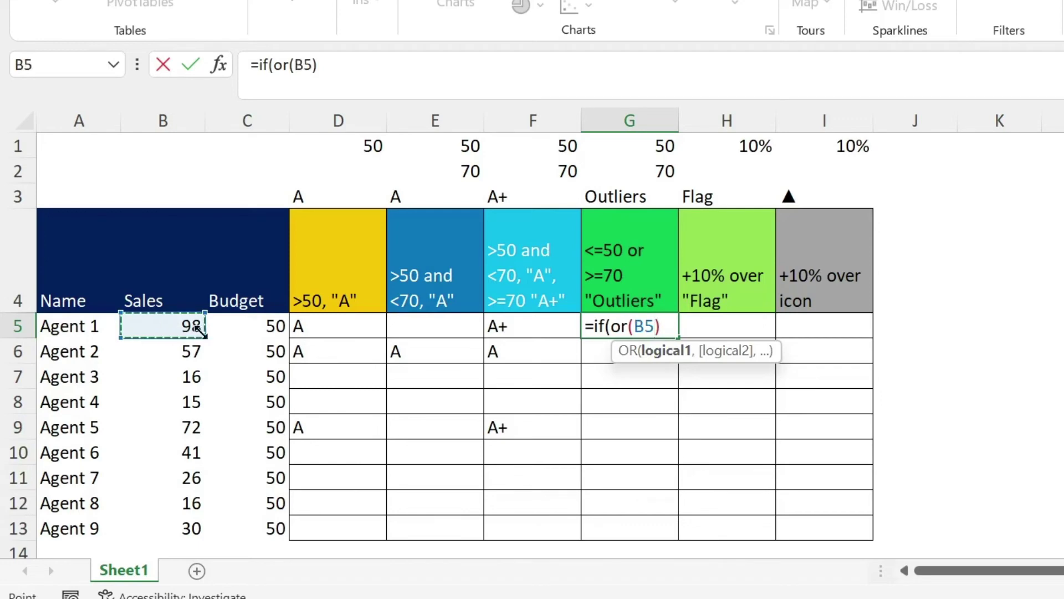
text(<=)
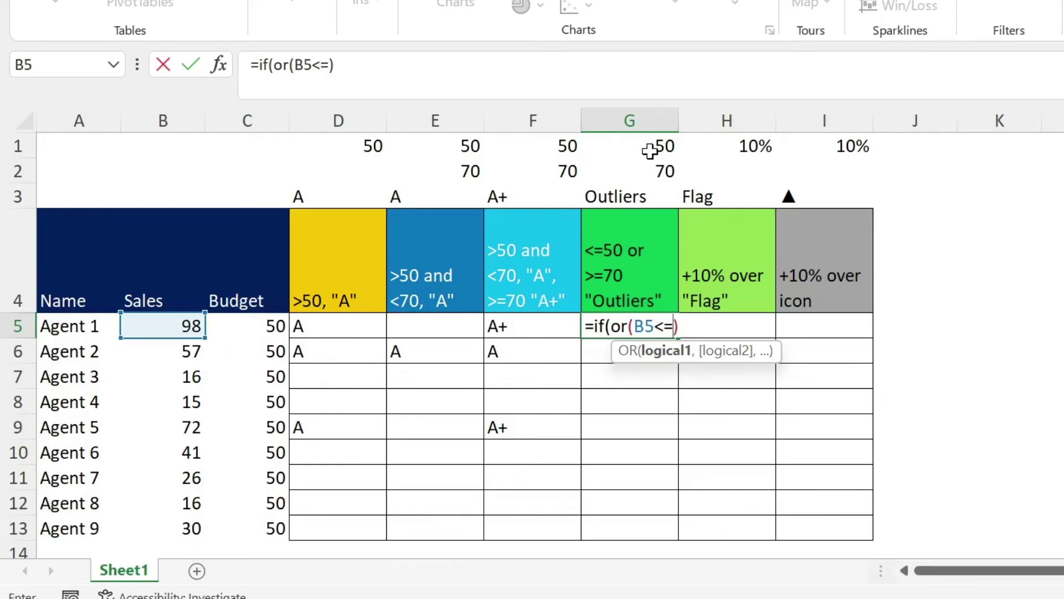
click(650, 149)
key(F4)
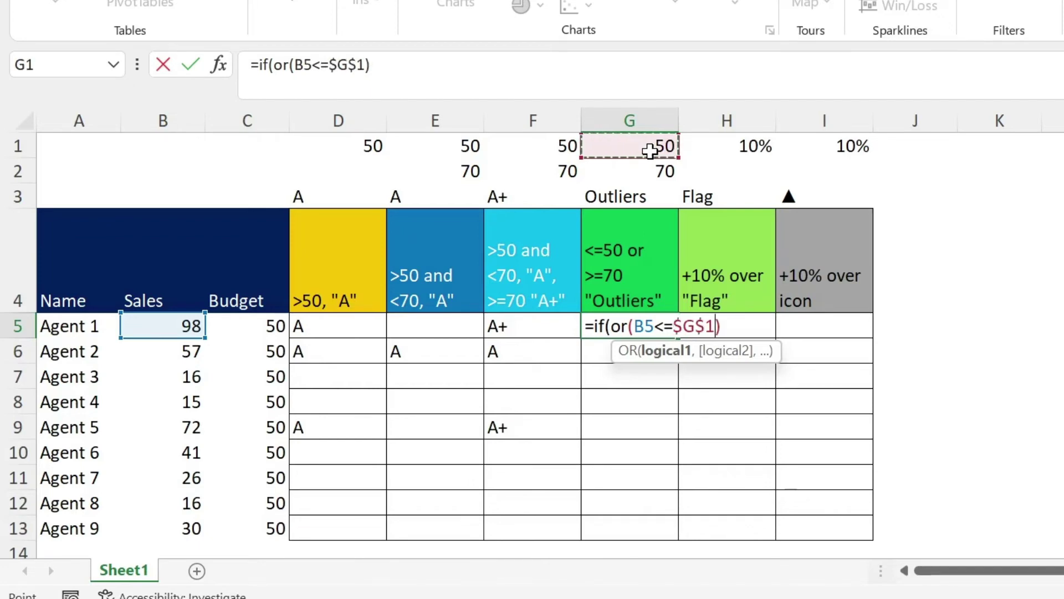
text(,)
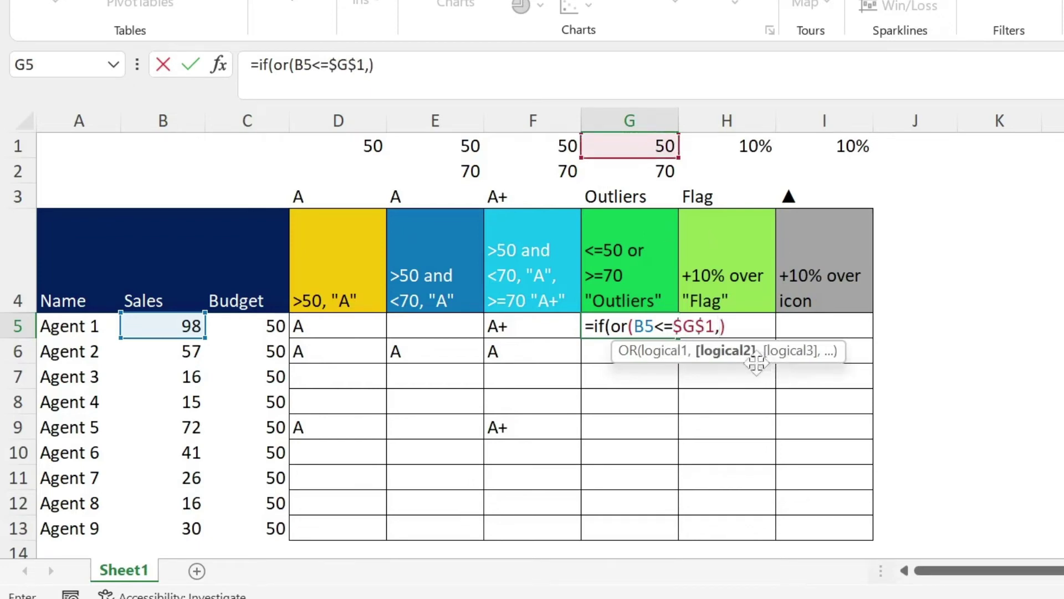
click(136, 321)
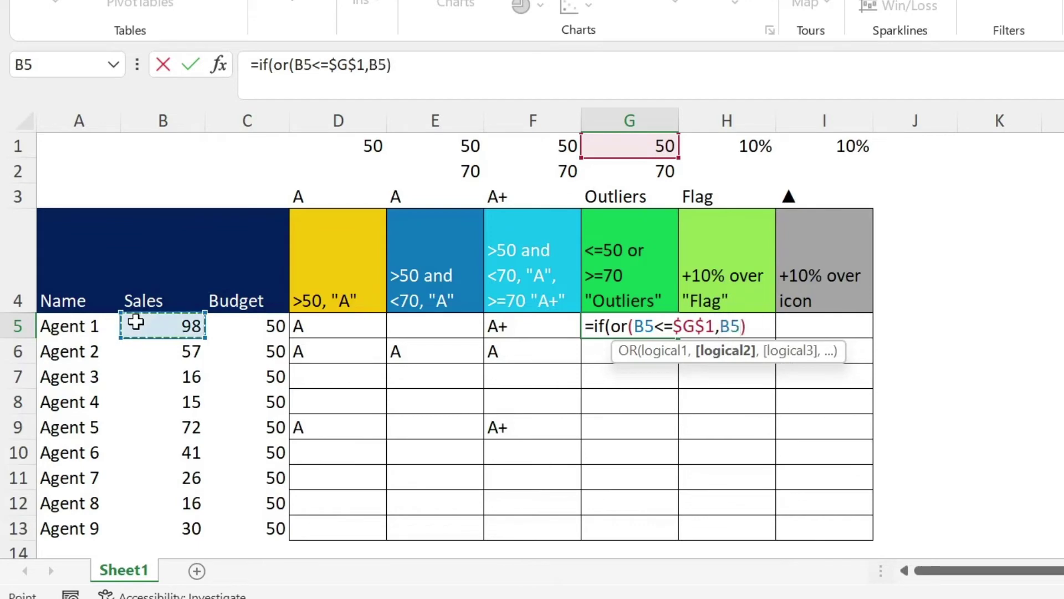
text(>=)
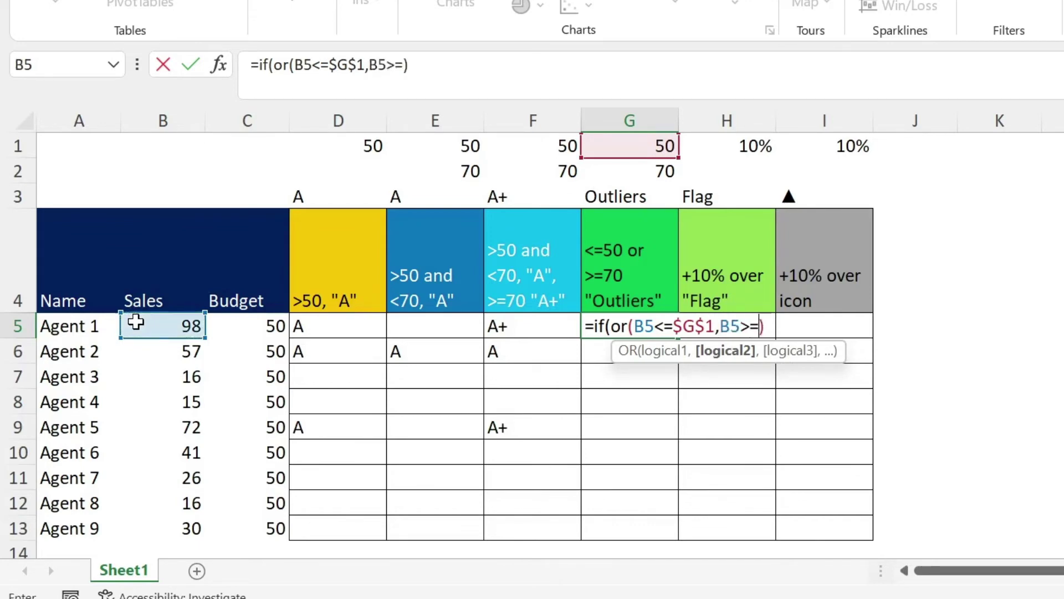
click(635, 172)
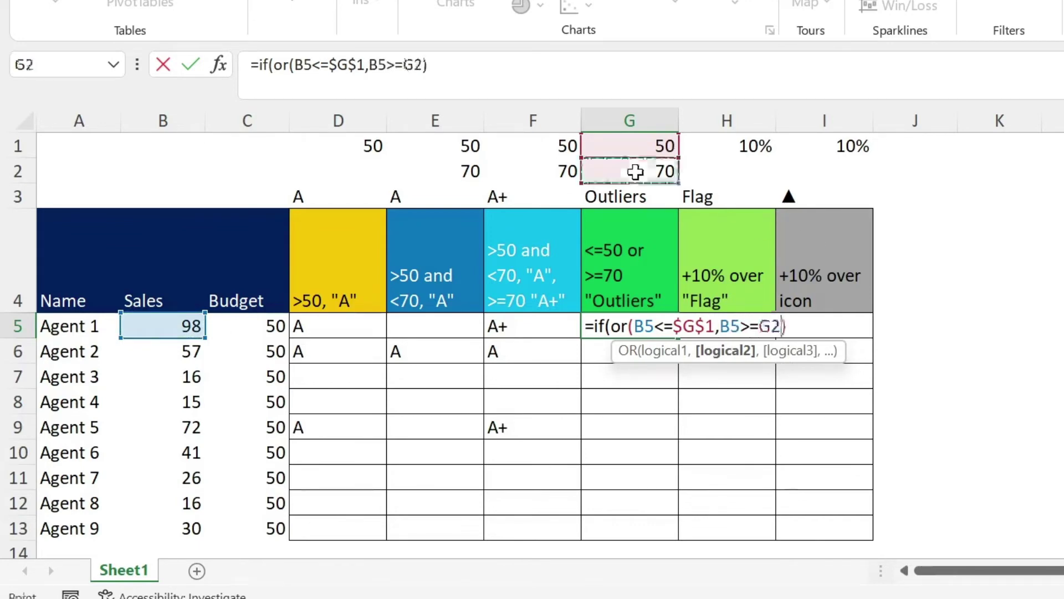
key(F4)
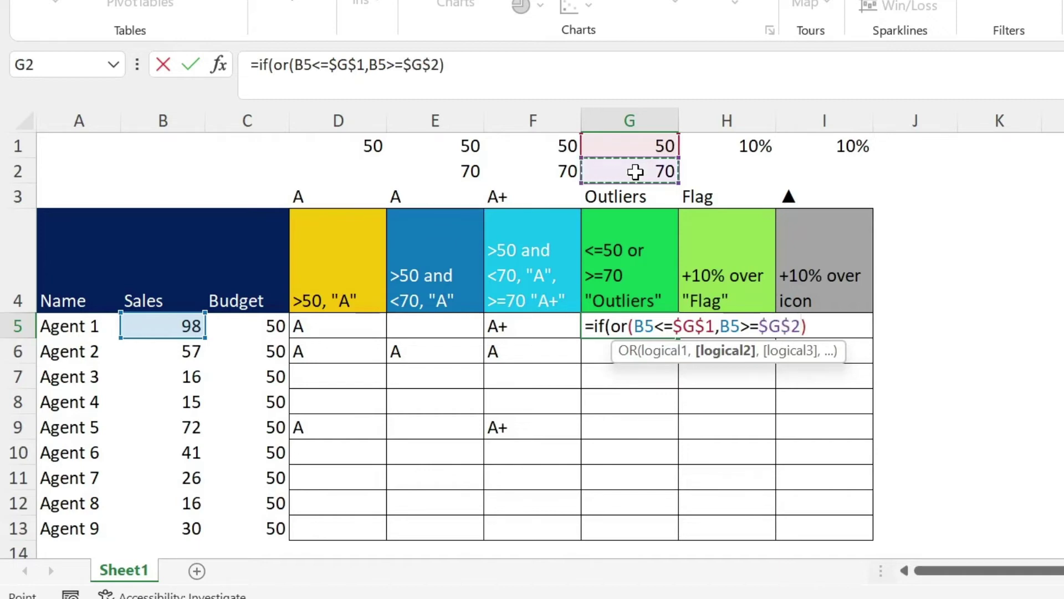
Return the Outliers label from $G$3, else blank, and fill the formula down to G13.
click(445, 65)
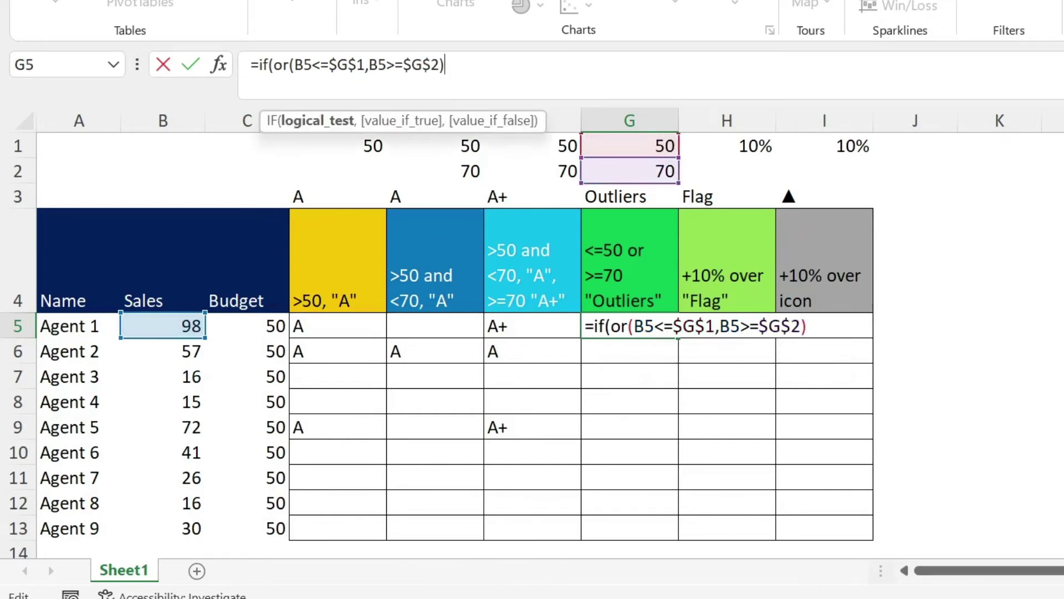
text(,)
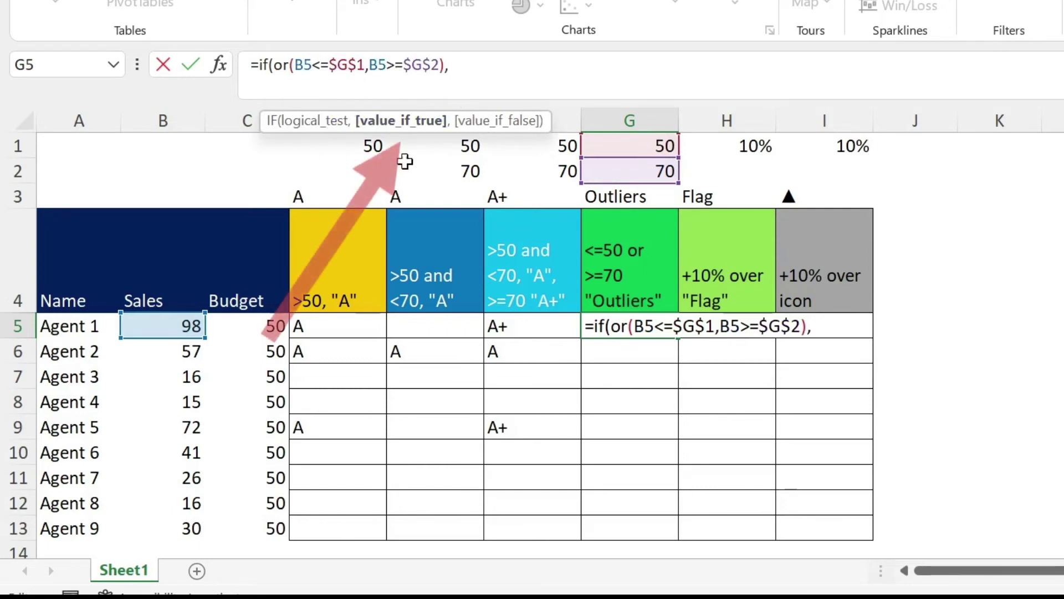
click(625, 196)
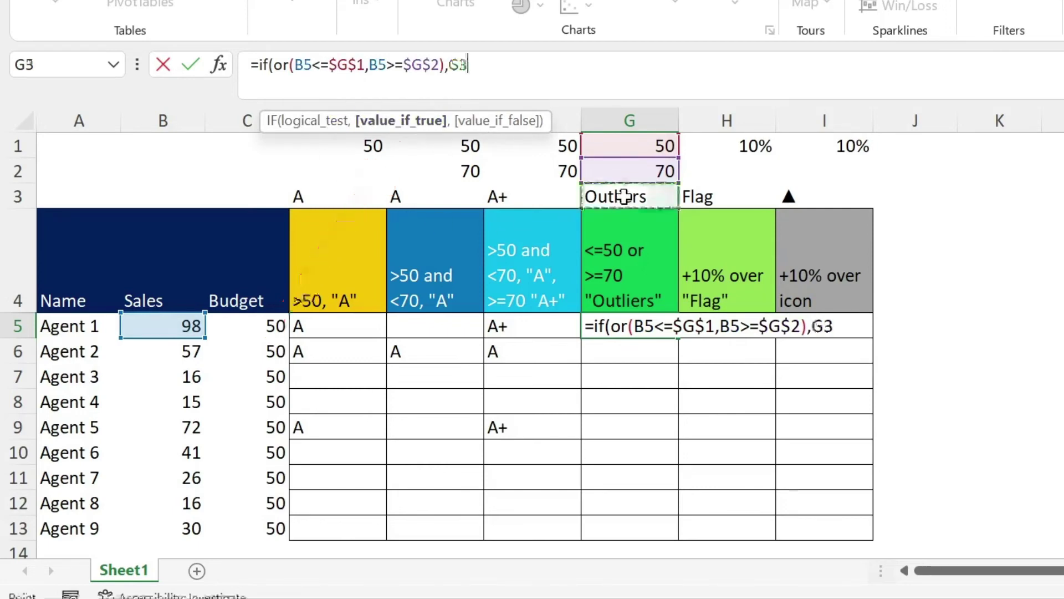
key(F4)
text(,)
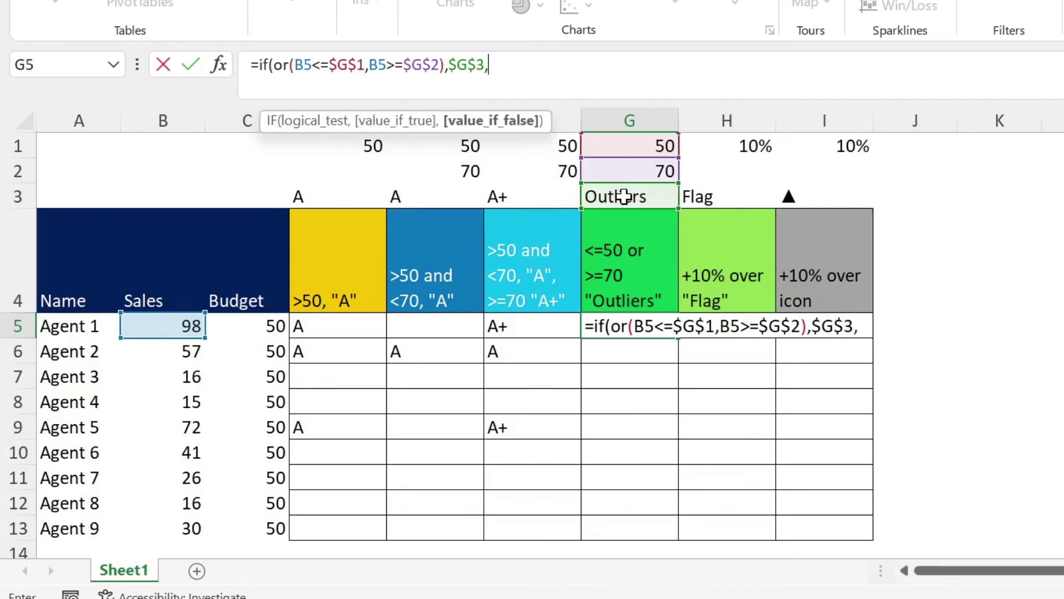
text(")
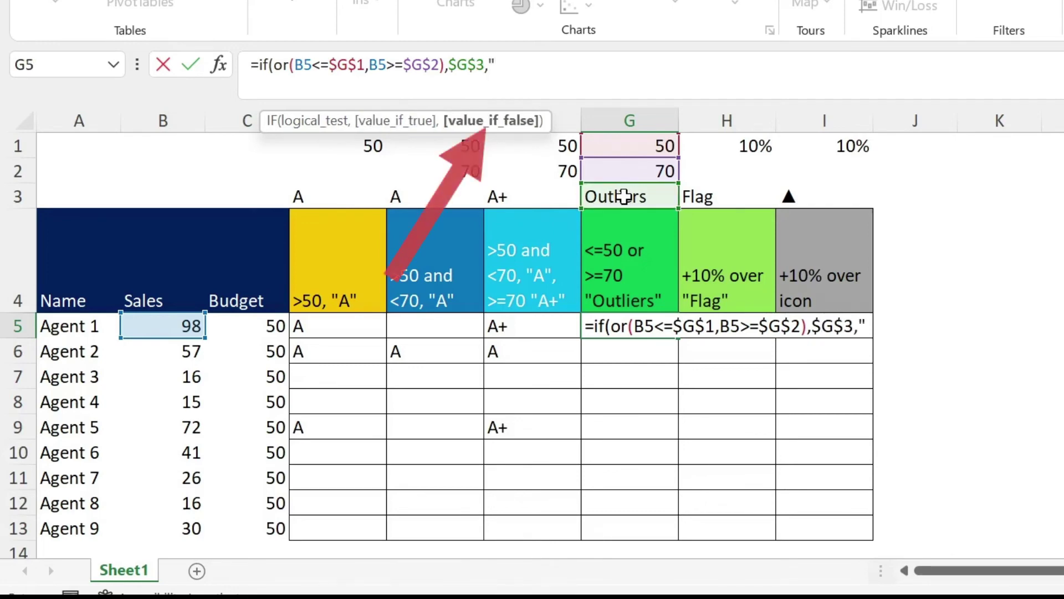
text("))
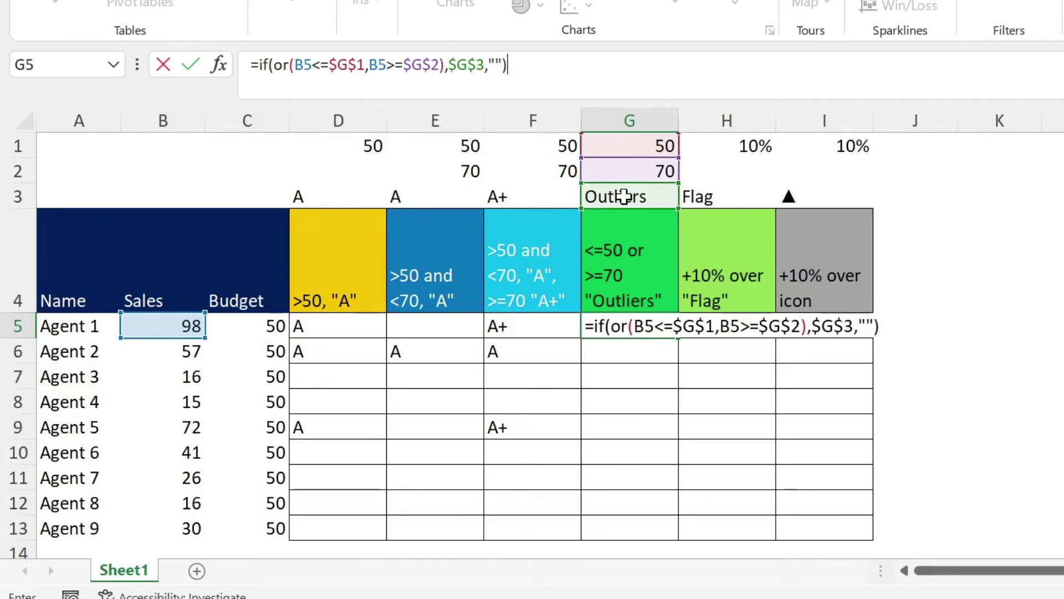
key(Return)
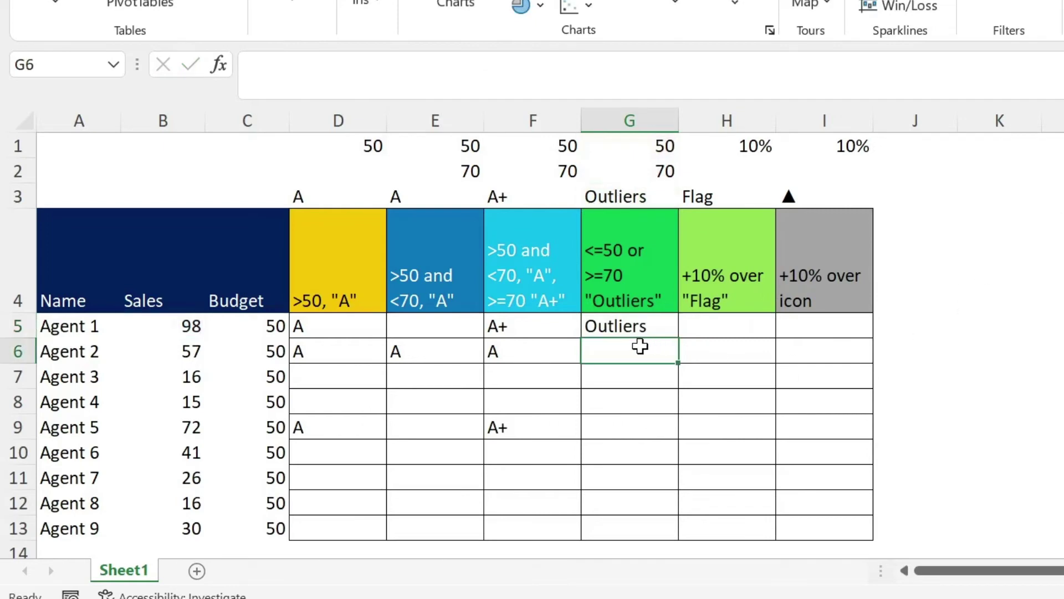
click(641, 326)
drag(679, 340, 672, 535)
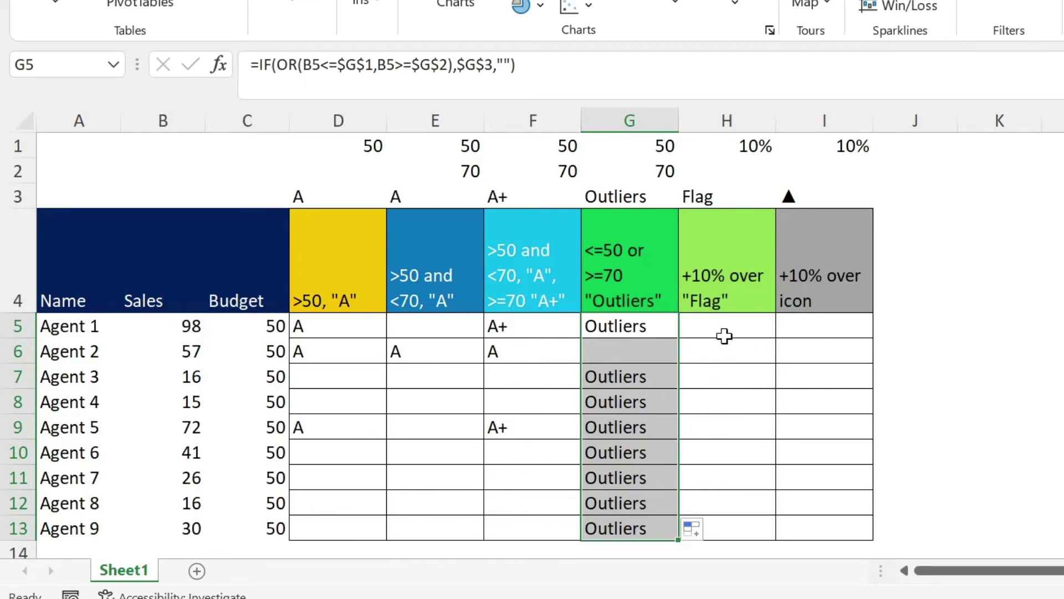
click(725, 336)
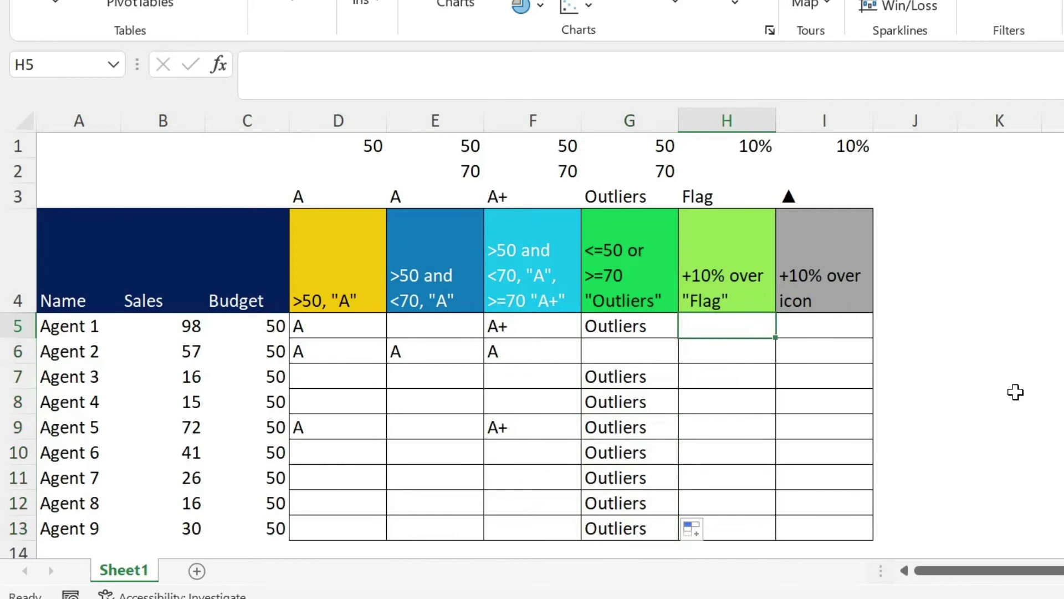
Enter =B5/C5-1 in H5 and apply Percent Style so it shows 96%.
text(=)
key(Left)
key(Left)
key(Left)
key(Left)
key(Left)
key(Left)
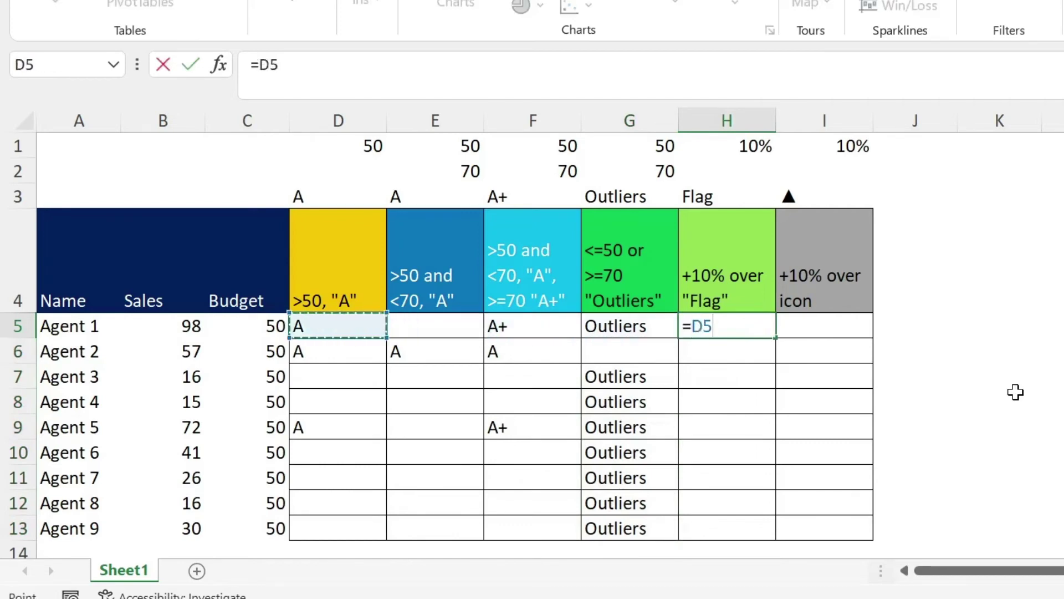
text(/)
key(Left)
key(Left)
key(Left)
key(Left)
key(Left)
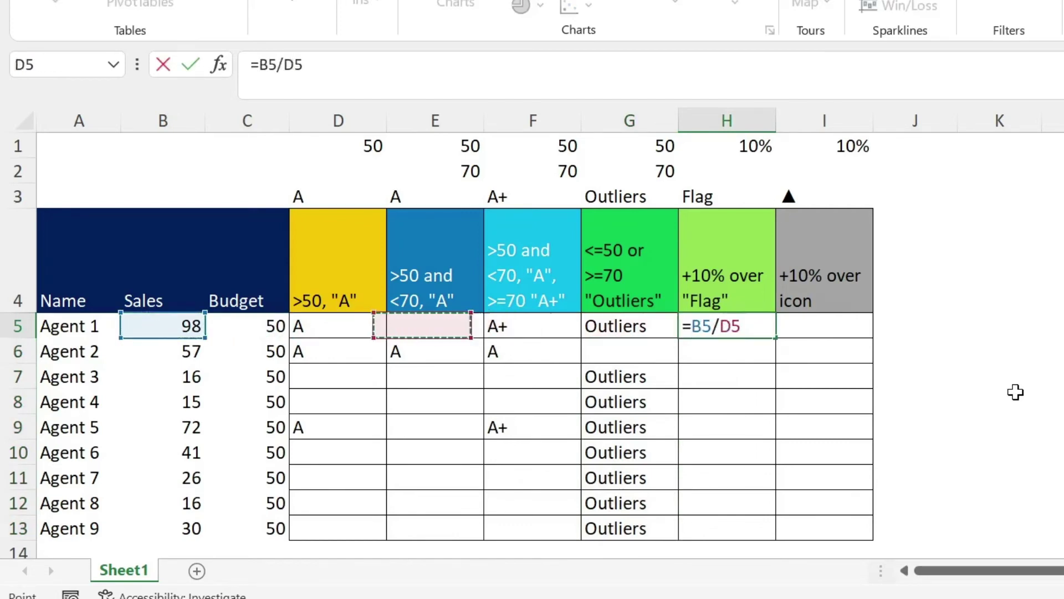
text(-1)
key(Return)
key(Up)
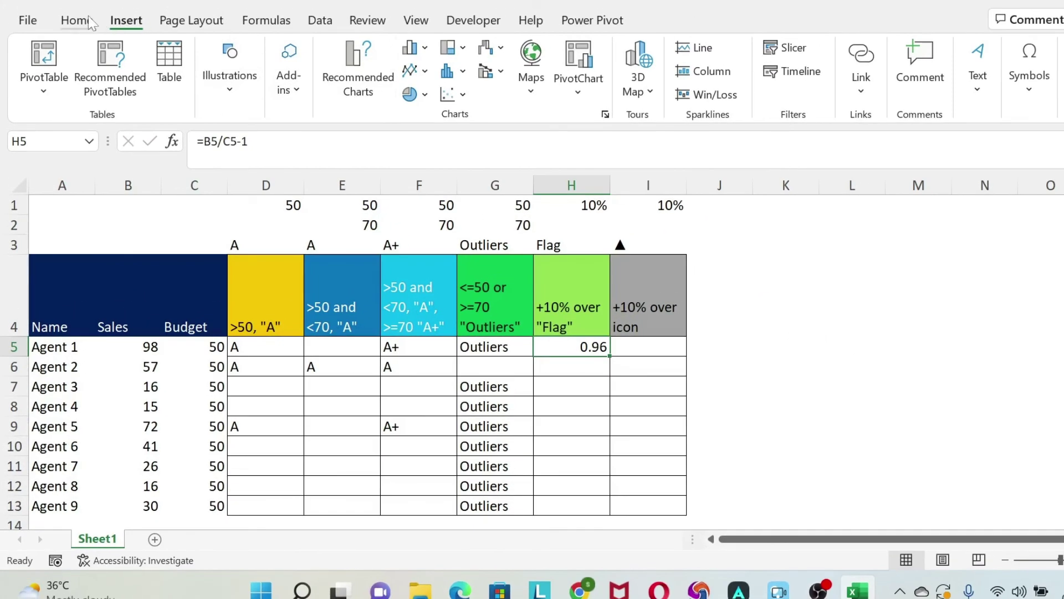
click(90, 22)
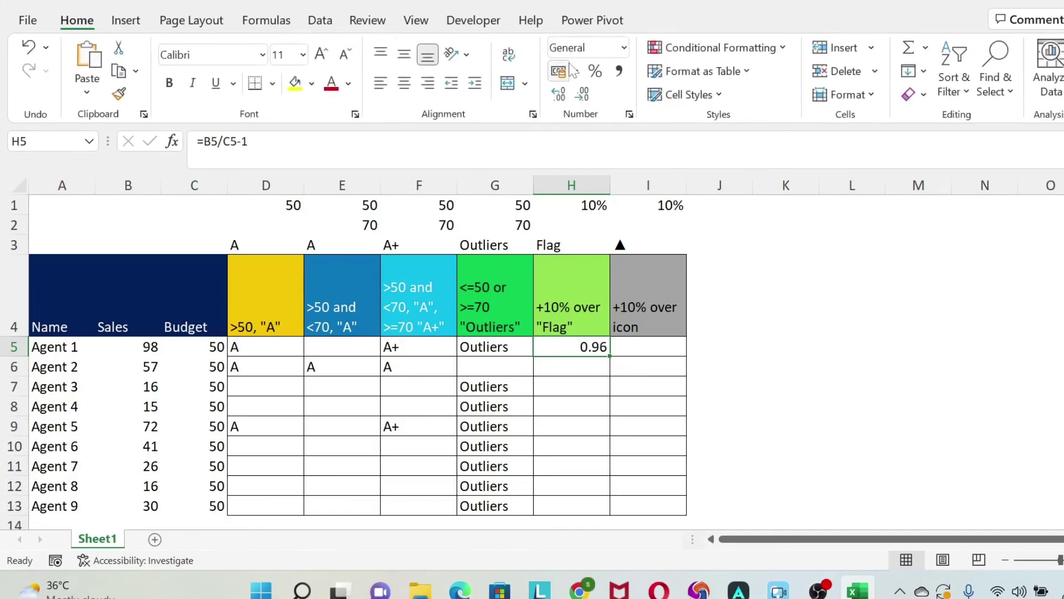
click(595, 71)
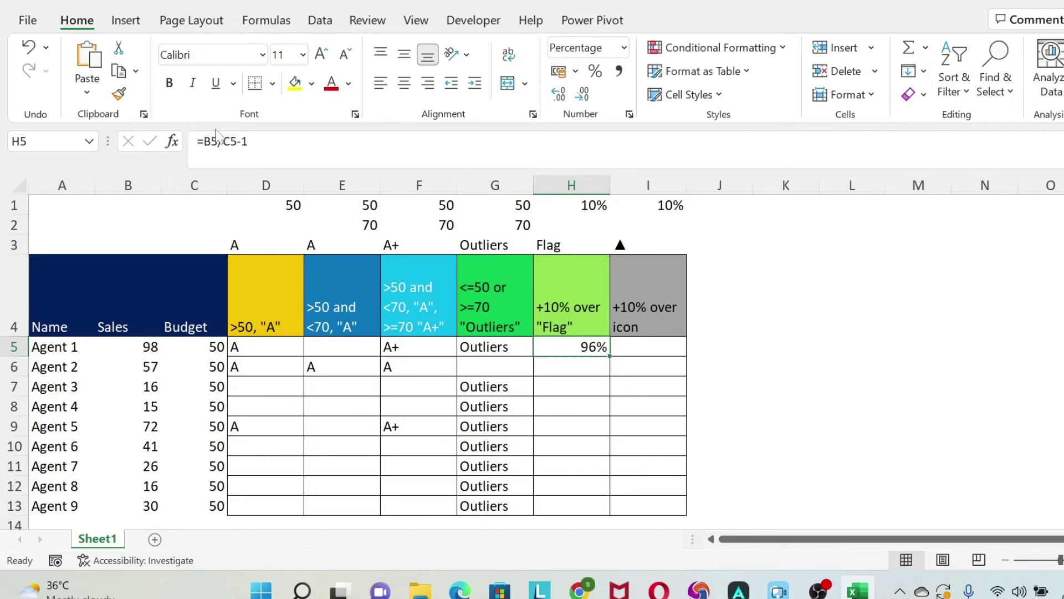
Turn H5 into =IF(B5/C5-1>$H$1,$H$3,"") using the 10% threshold and Flag label.
click(204, 142)
text(if()
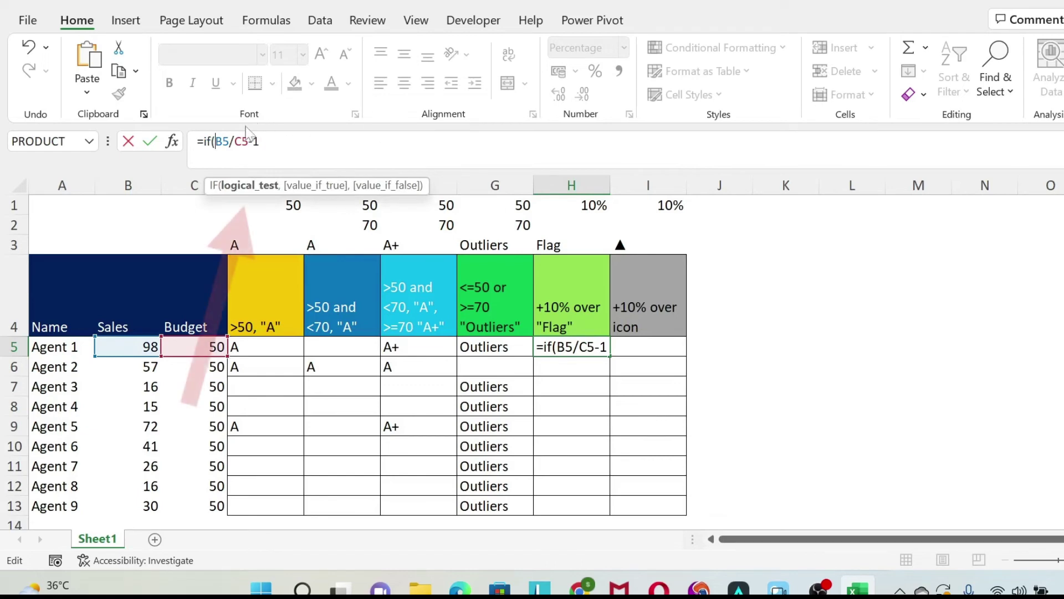
key(End)
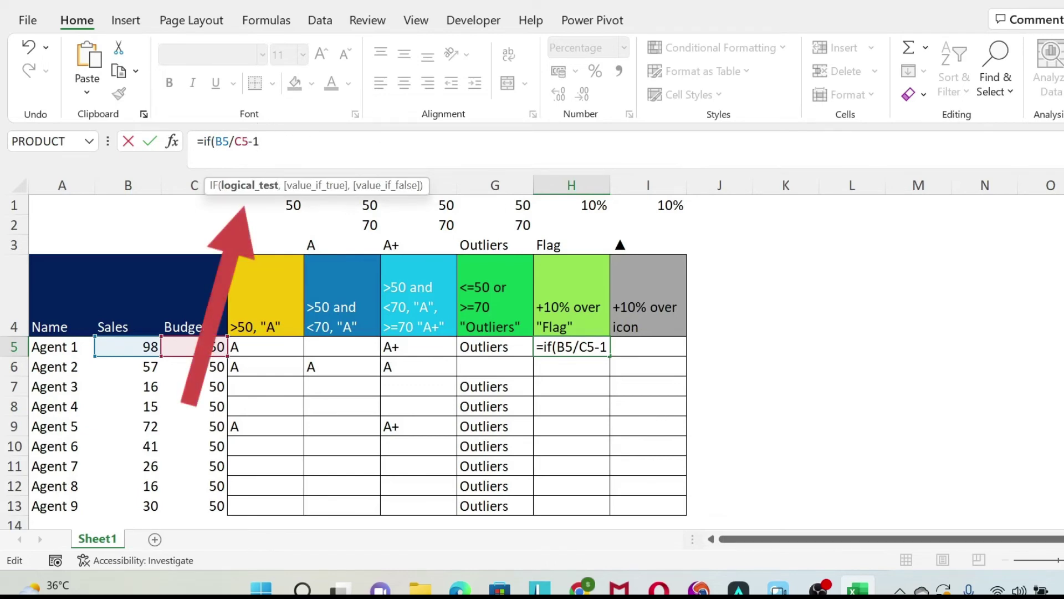
text(>0.)
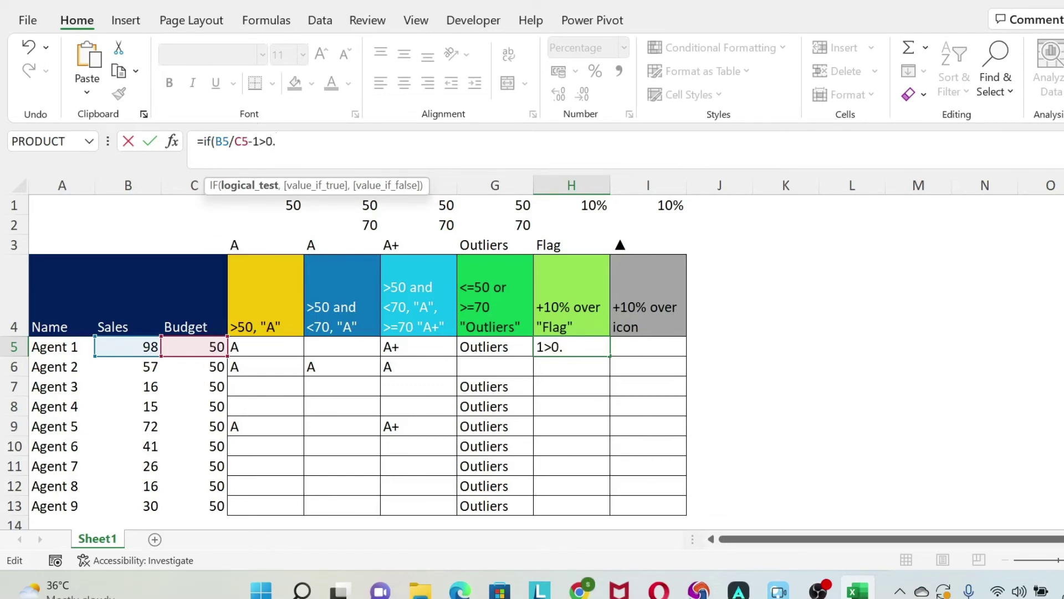
text(1,)
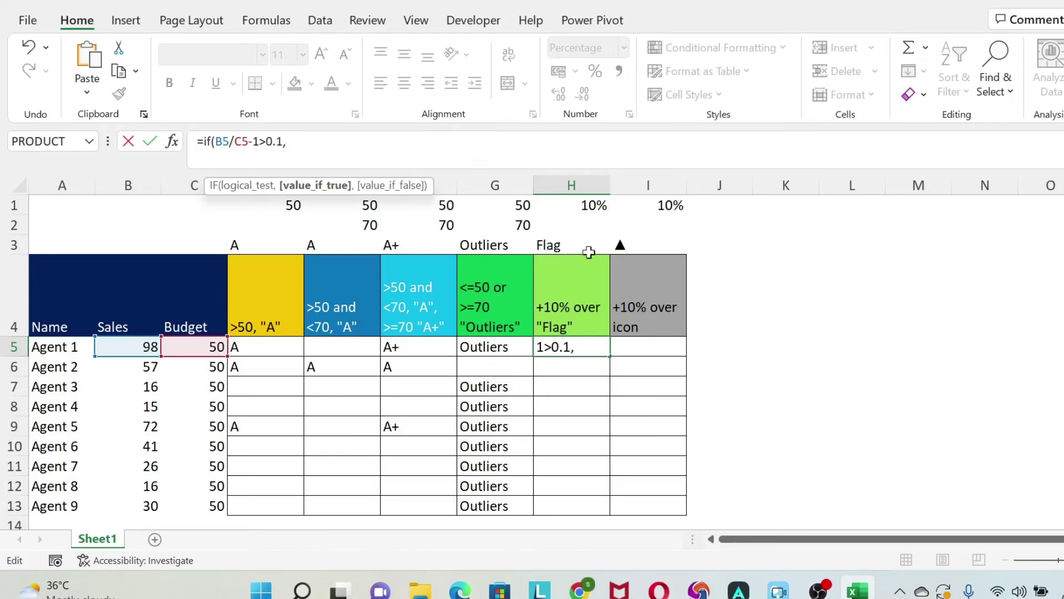
click(565, 246)
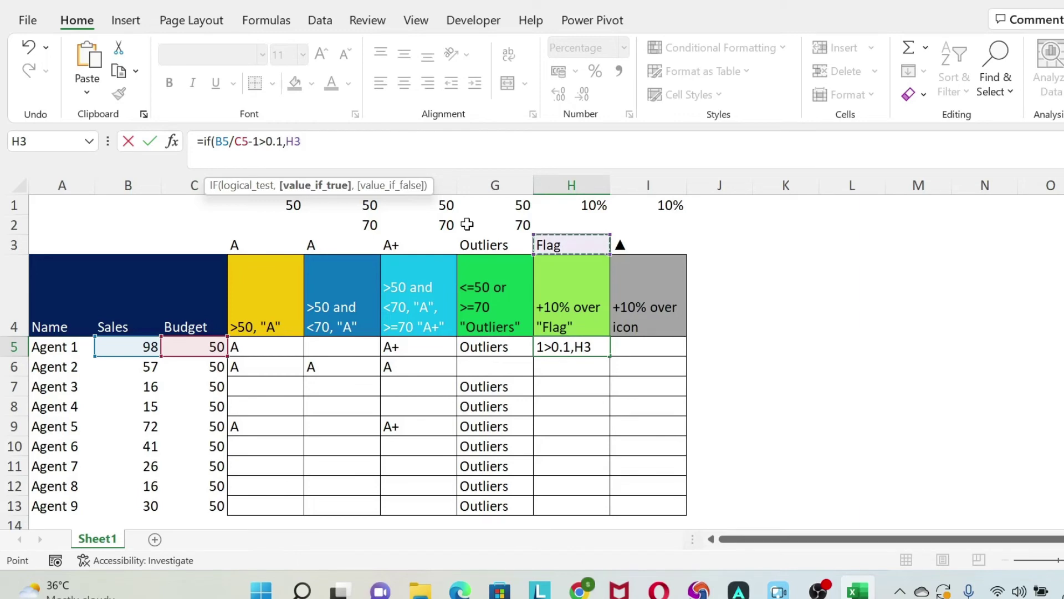
text(,"")
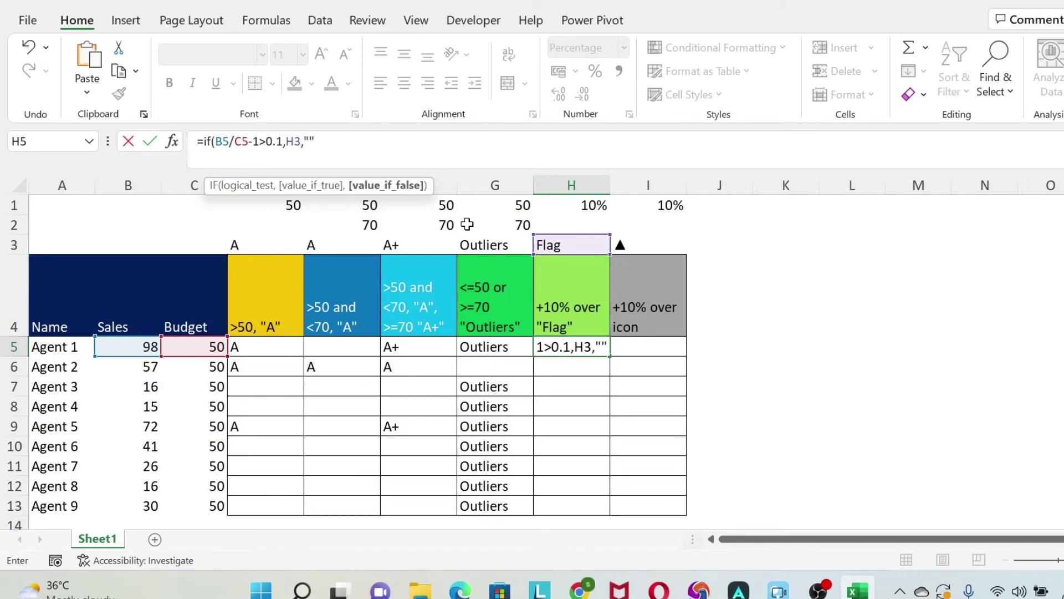
text())
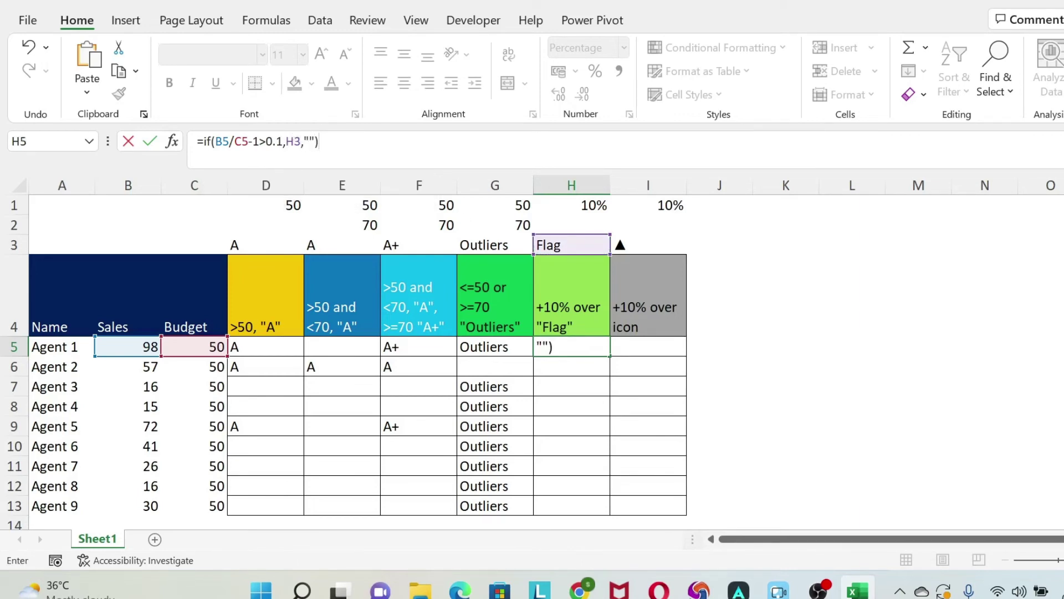
drag(265, 141, 282, 142)
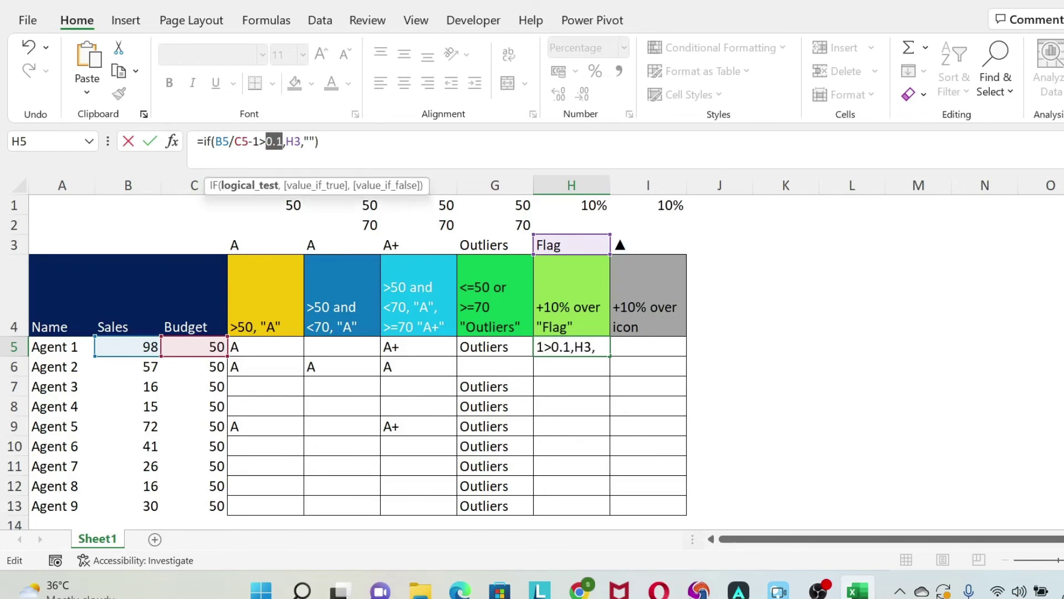
click(573, 207)
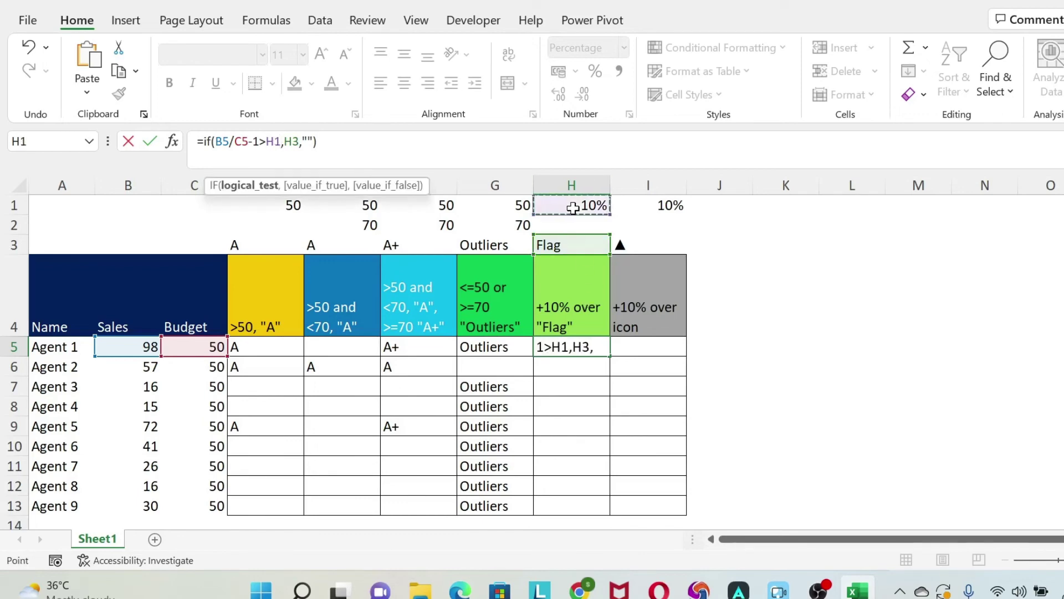
key(F4)
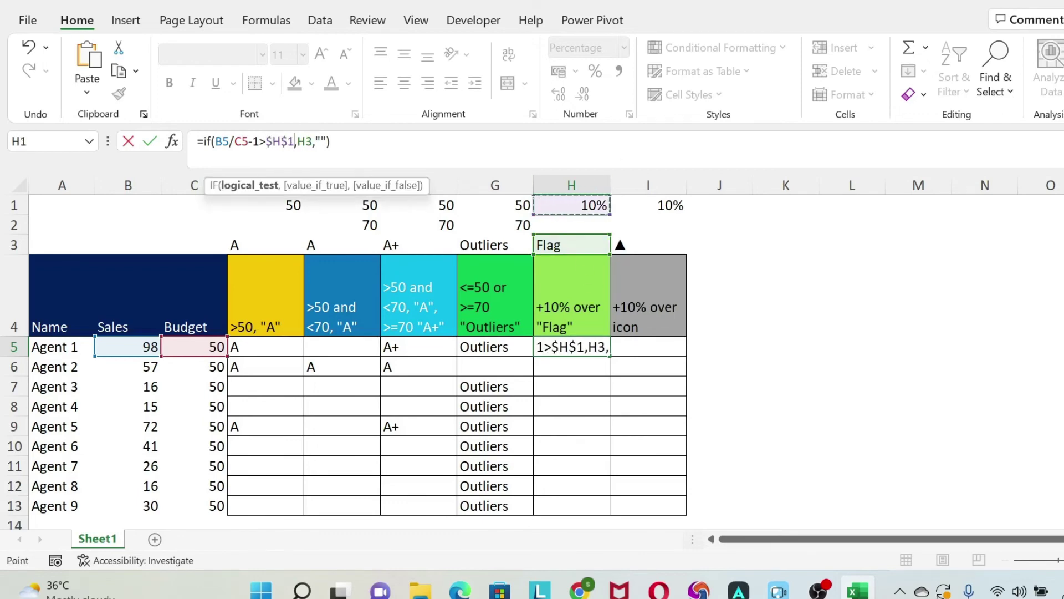
key(F2)
key(Right)
key(Right)
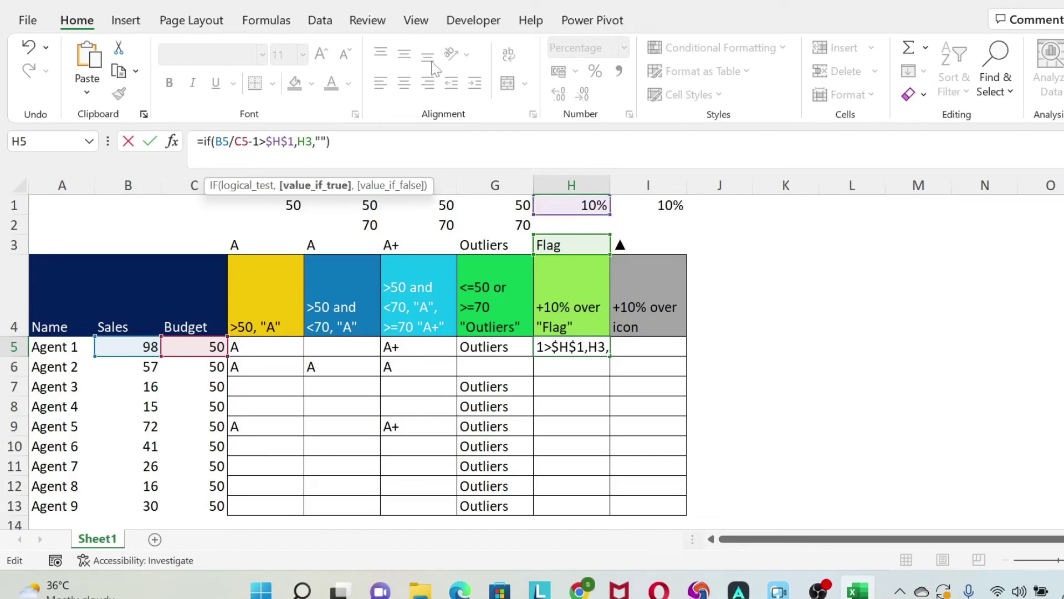
key(F4)
key(Return)
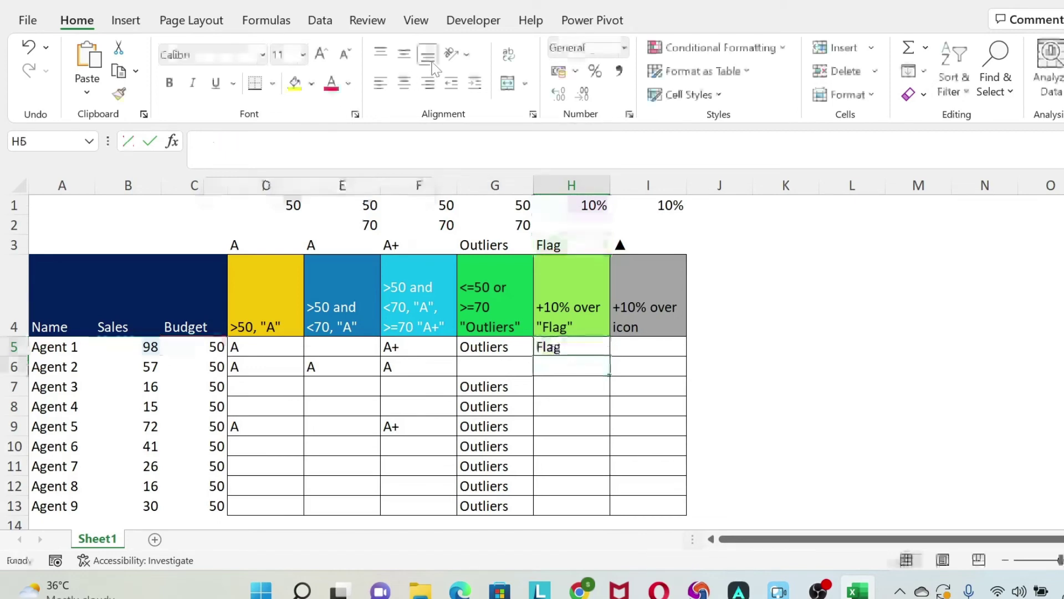
Fill the Flag formula down to H13 and check Agent 3's sales and budget.
click(596, 347)
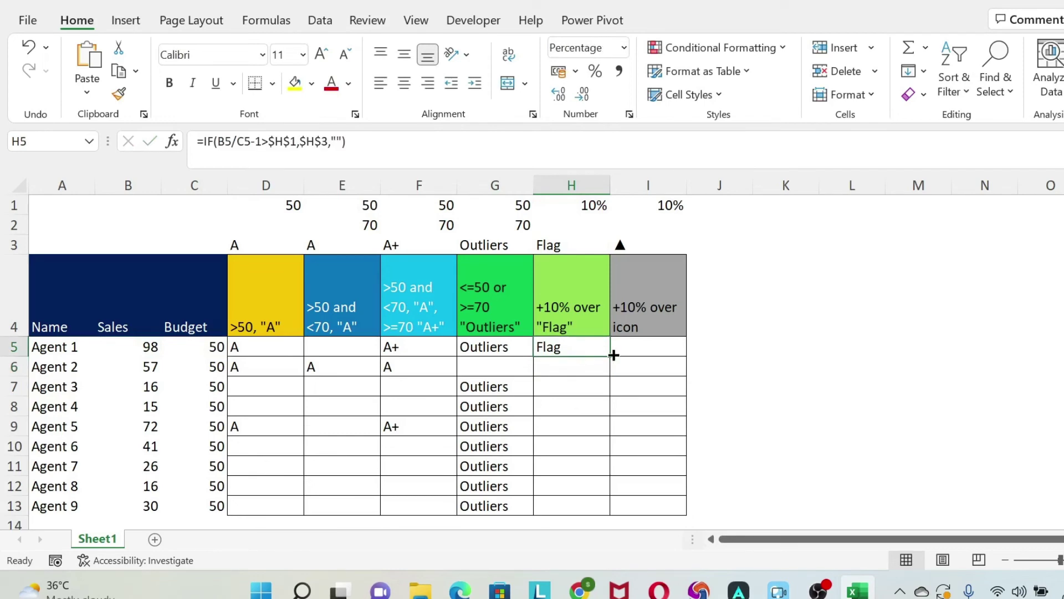
drag(610, 357, 632, 467)
scroll(652, 351, up, 1)
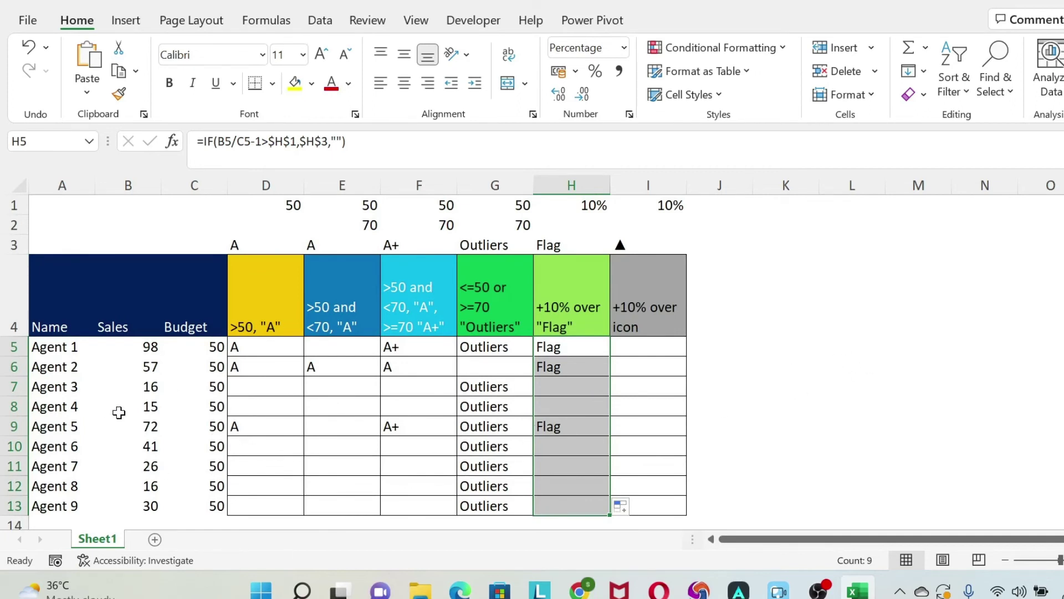
click(158, 388)
click(211, 388)
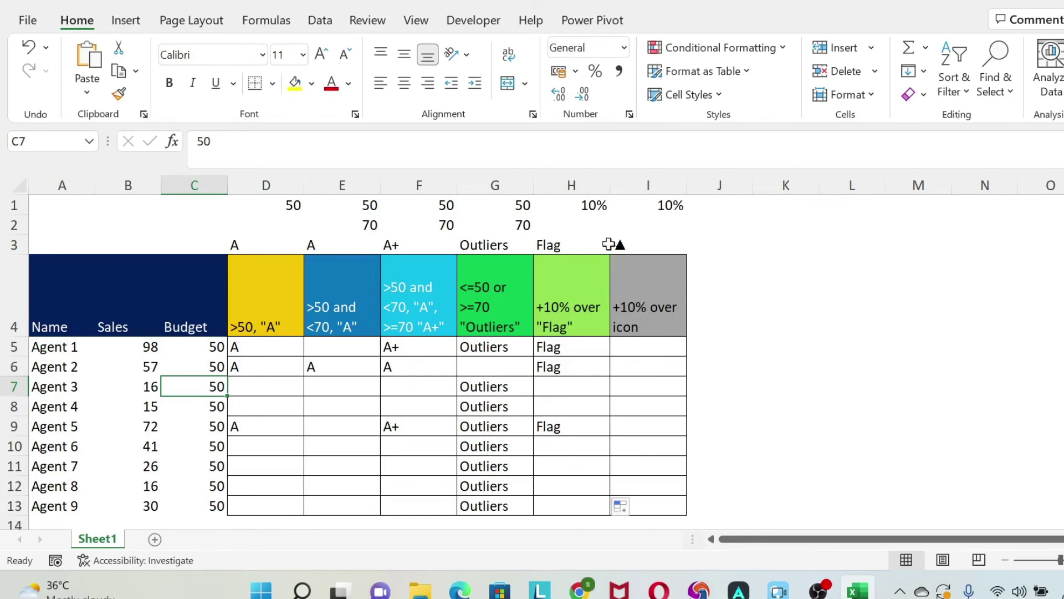
click(679, 245)
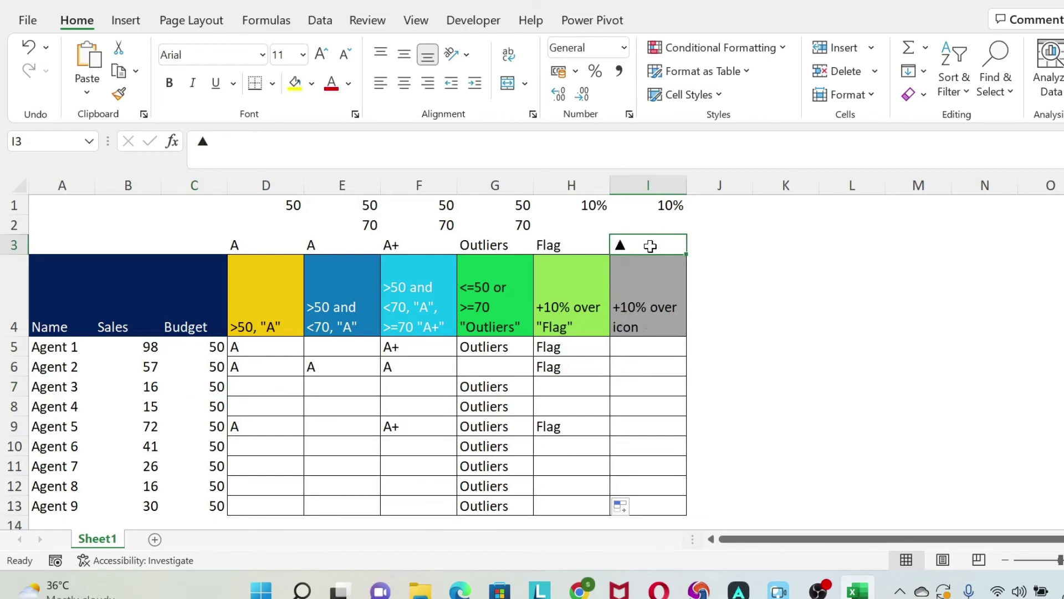
click(124, 20)
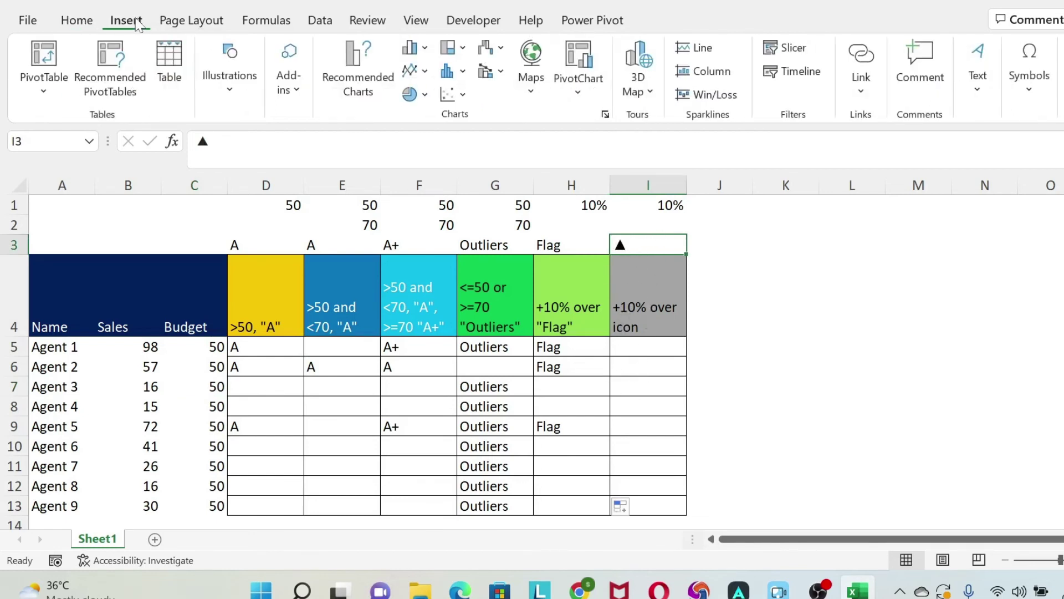
click(1028, 72)
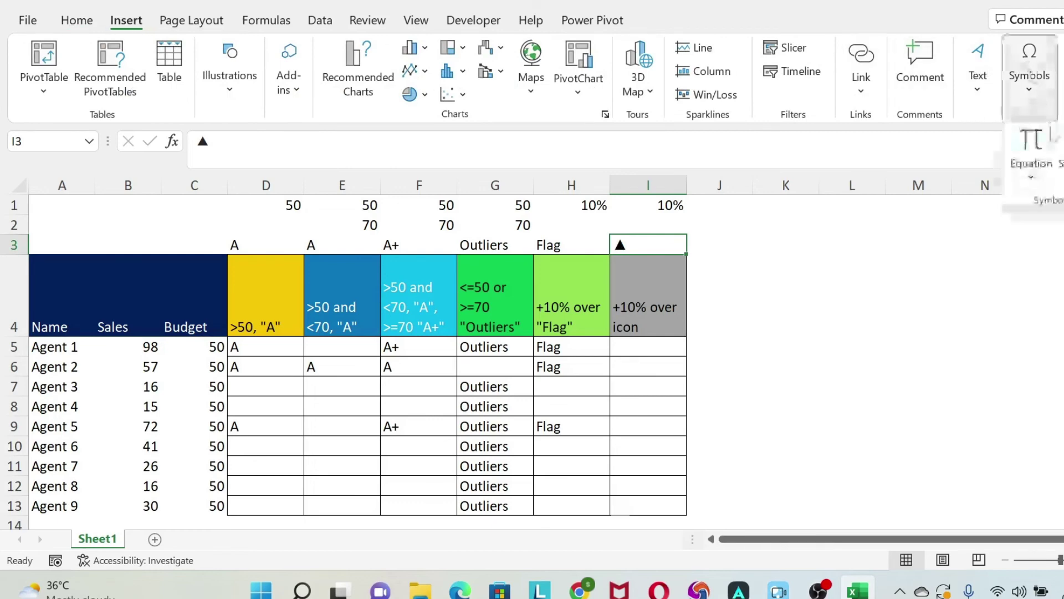
click(1060, 155)
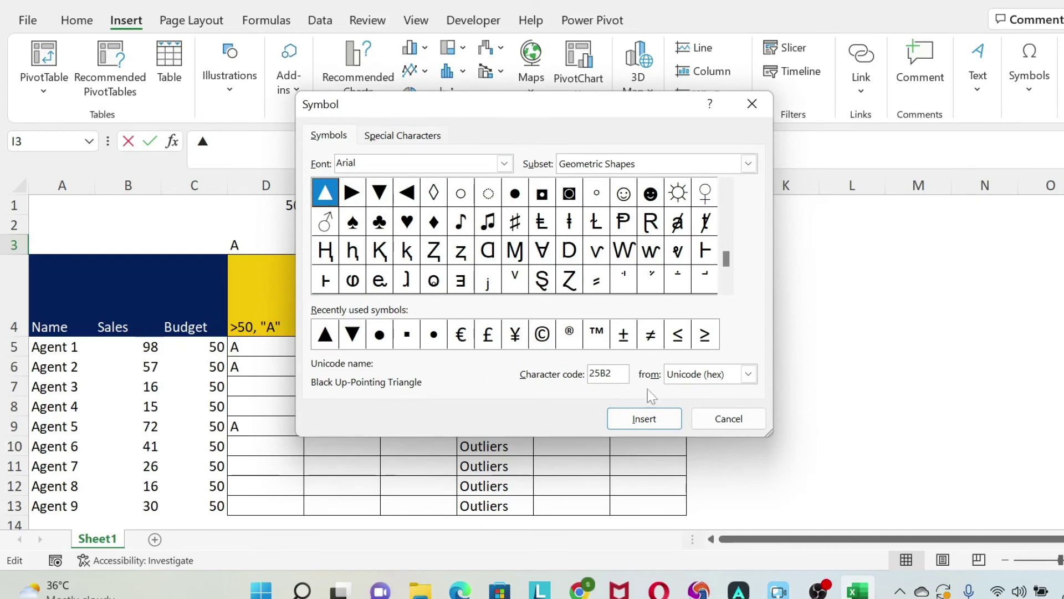
click(727, 418)
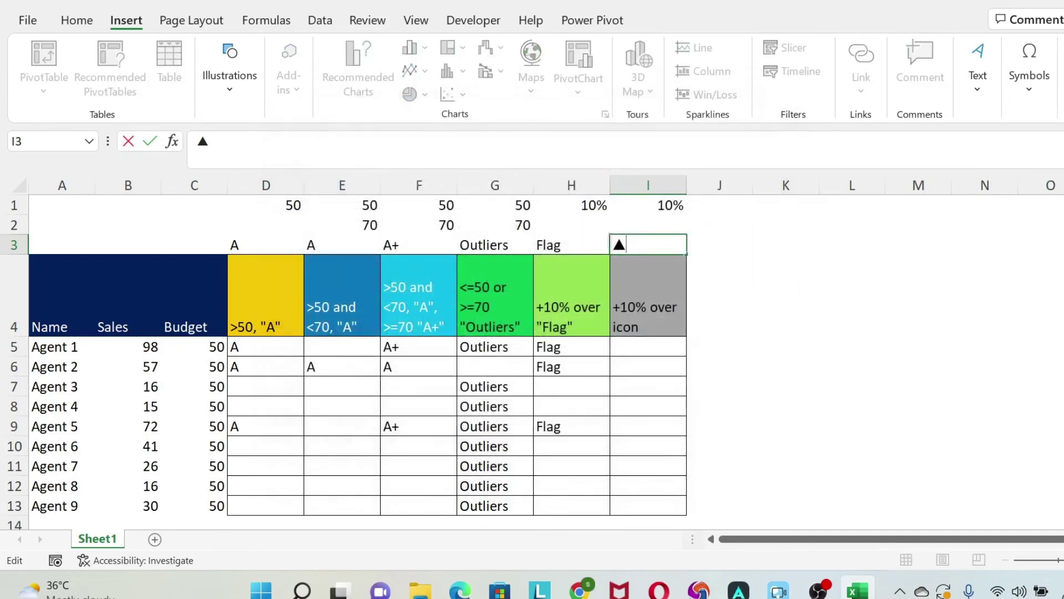
click(760, 245)
click(640, 246)
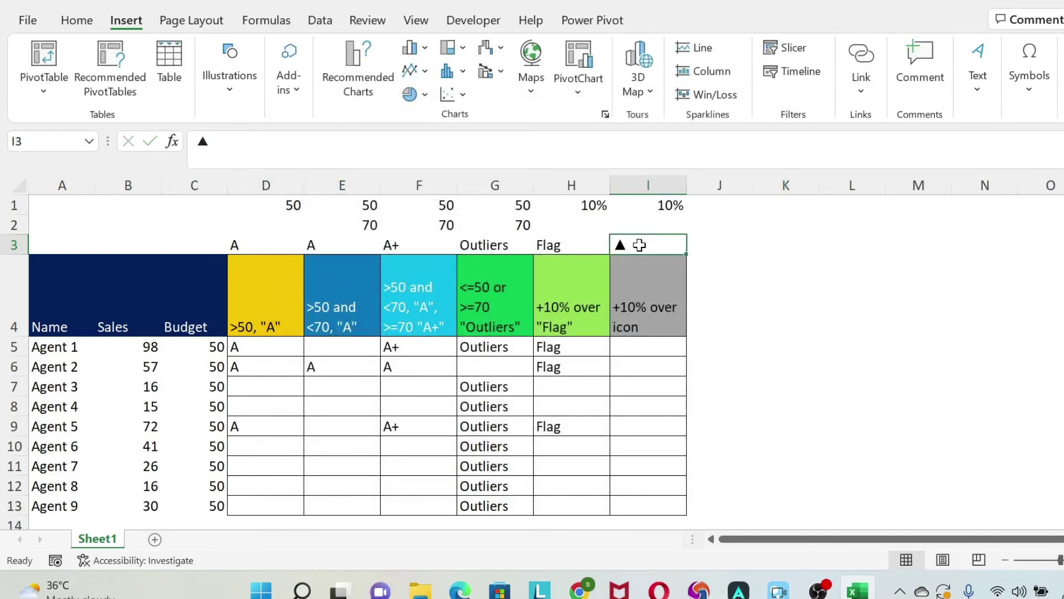
double_click(203, 142)
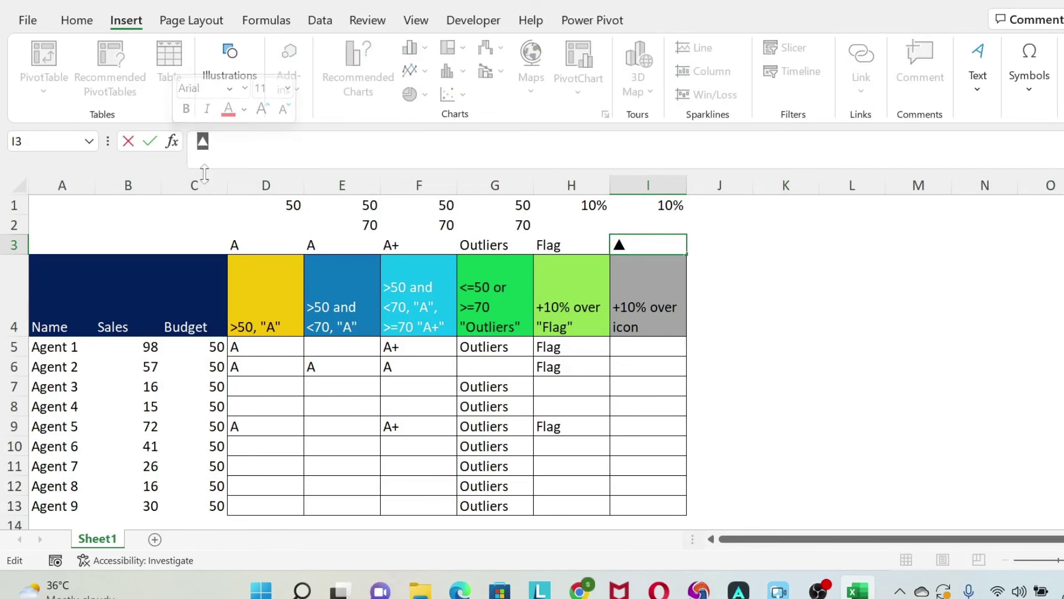
Copy the Flag formula text from H5 and paste it into I5.
key(Escape)
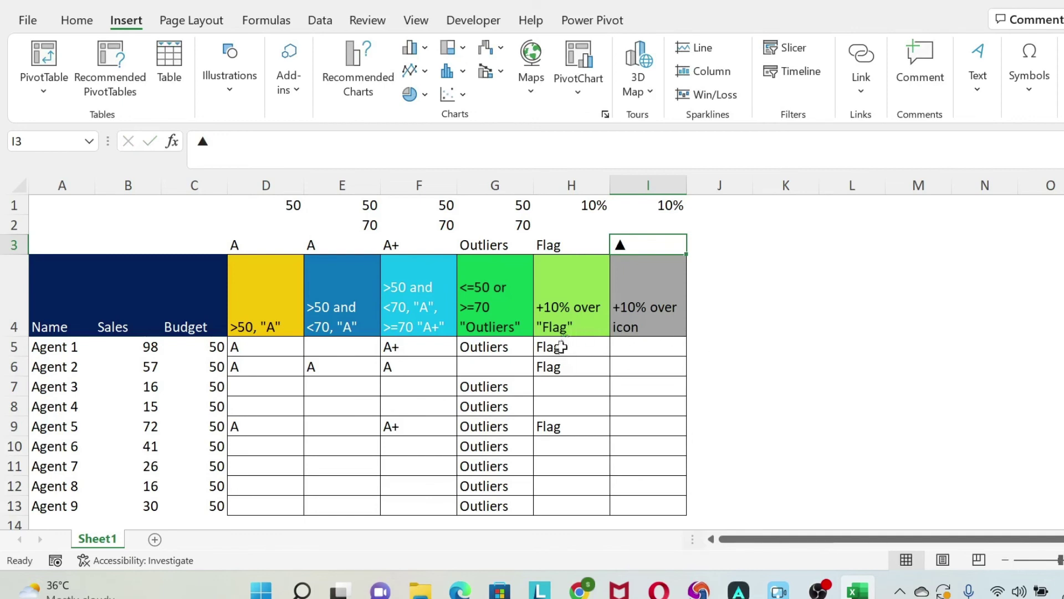
click(555, 343)
click(349, 158)
drag(348, 158, 197, 143)
key(ctrl+c)
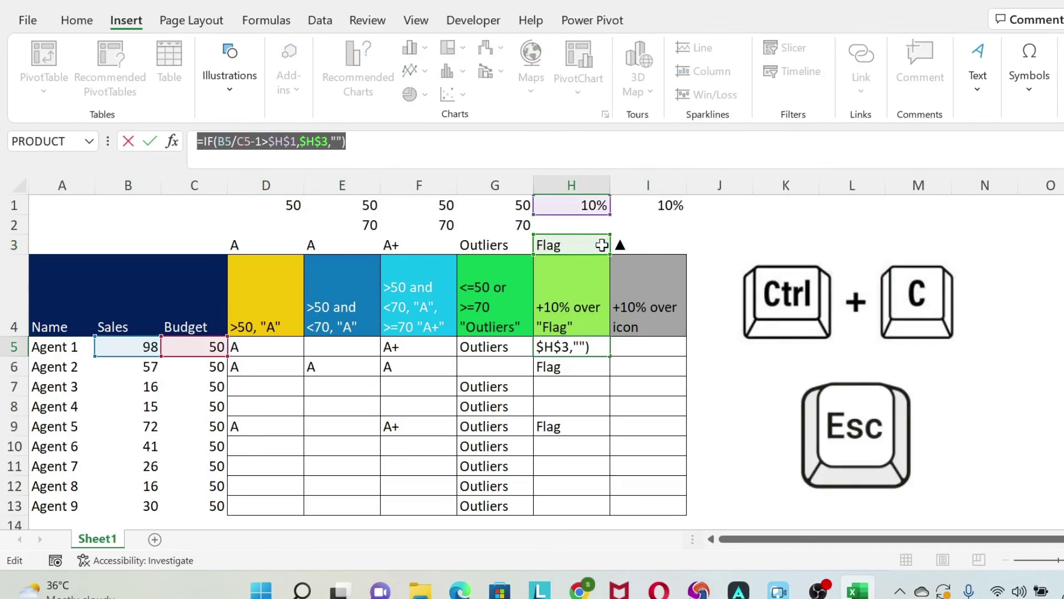
key(Escape)
click(640, 350)
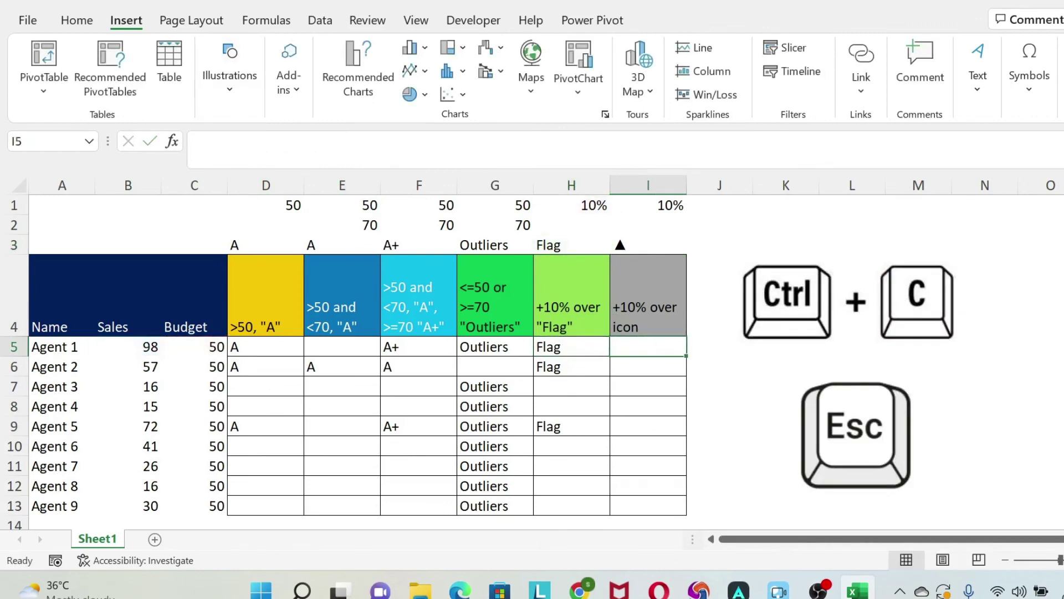
key(F2)
key(ctrl+v)
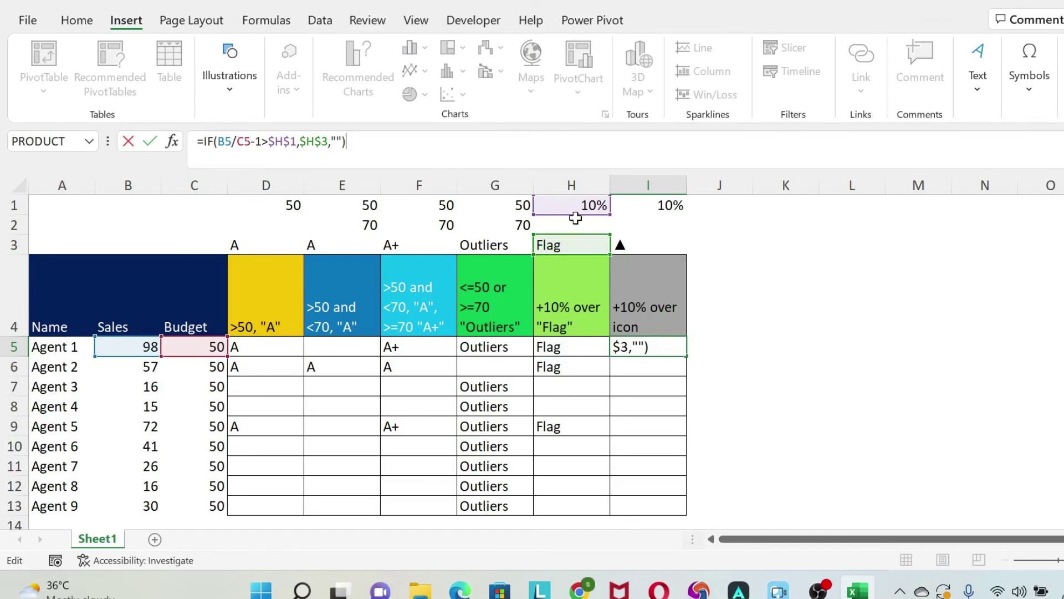
Repoint the I5 formula to the 10% threshold in $I$1 and the ▲ in $I$3.
drag(577, 215, 616, 213)
click(342, 142)
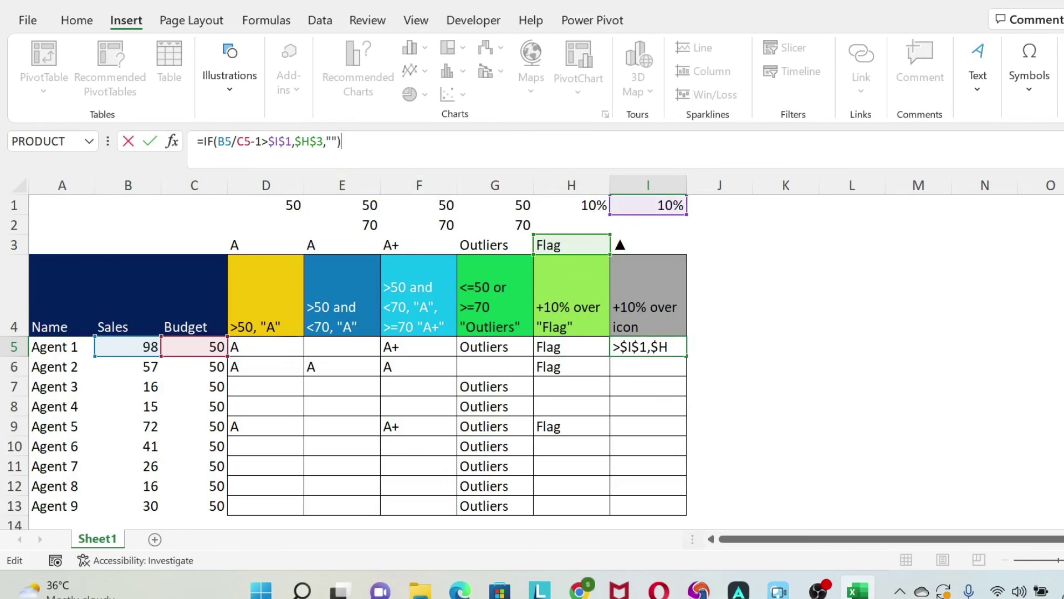
drag(555, 235, 648, 244)
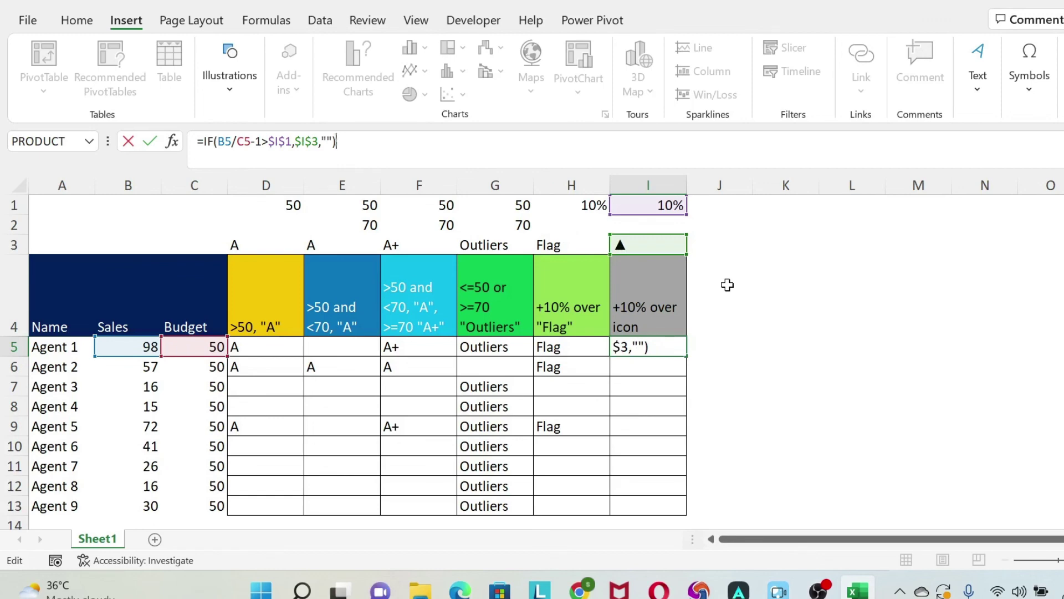
key(Return)
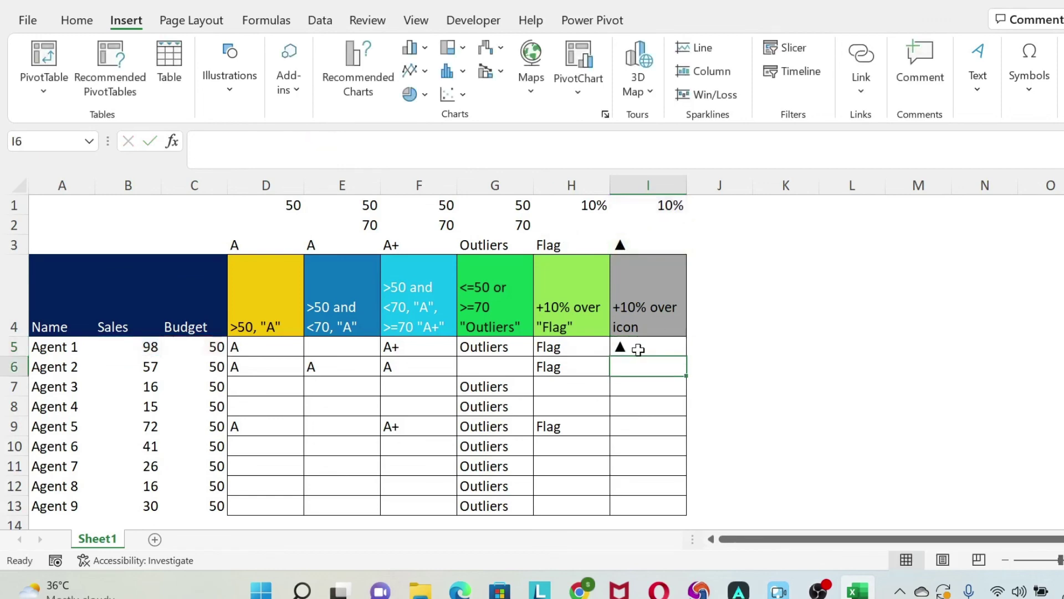
Fill the icon formula from I5 down to I13, showing ▲ for Agents 1, 2 and 5.
click(638, 348)
drag(686, 356, 684, 504)
click(781, 366)
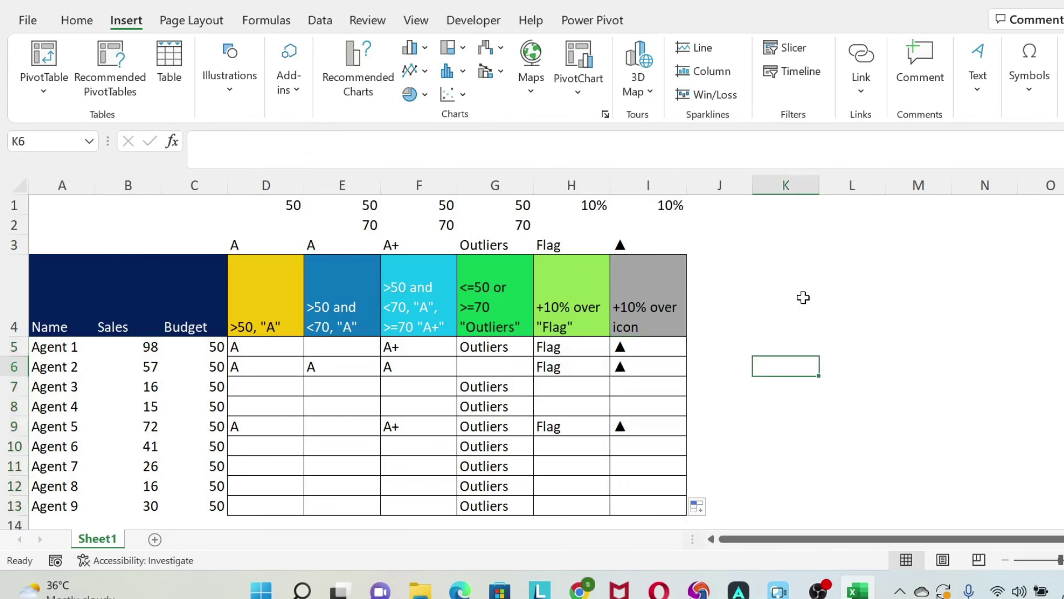